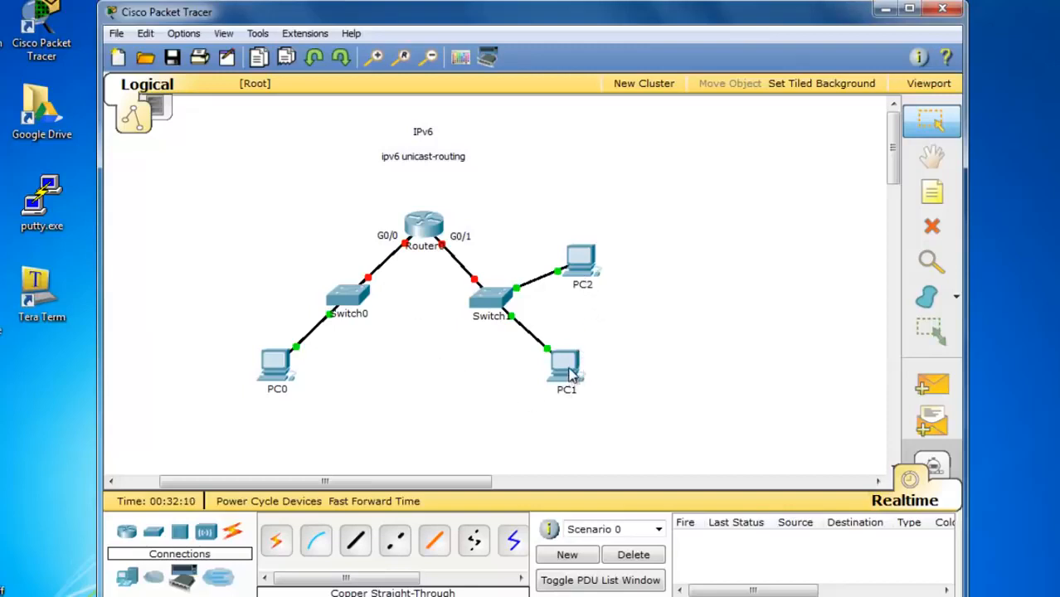
Examine the link-local address prefix and interface portion in PC1's IPv6 configuration, and close the configuration
click(568, 374)
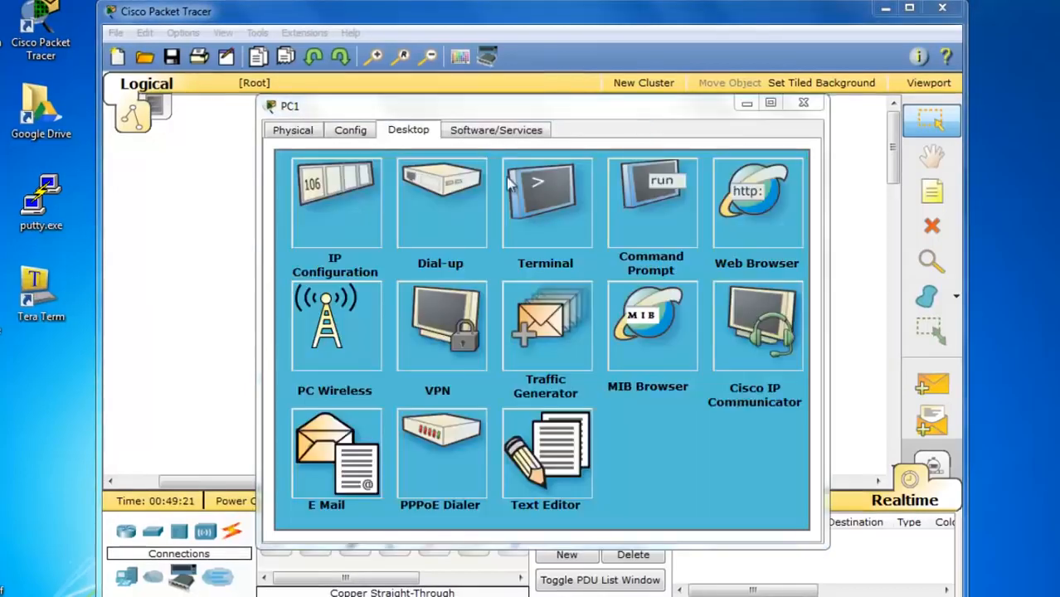
click(337, 215)
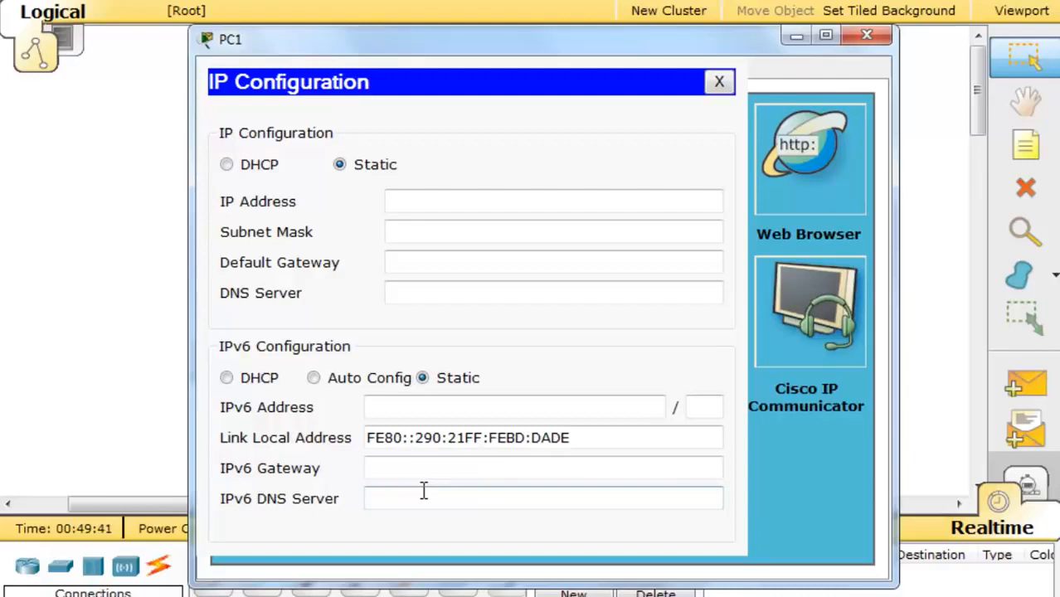
drag(367, 438, 403, 441)
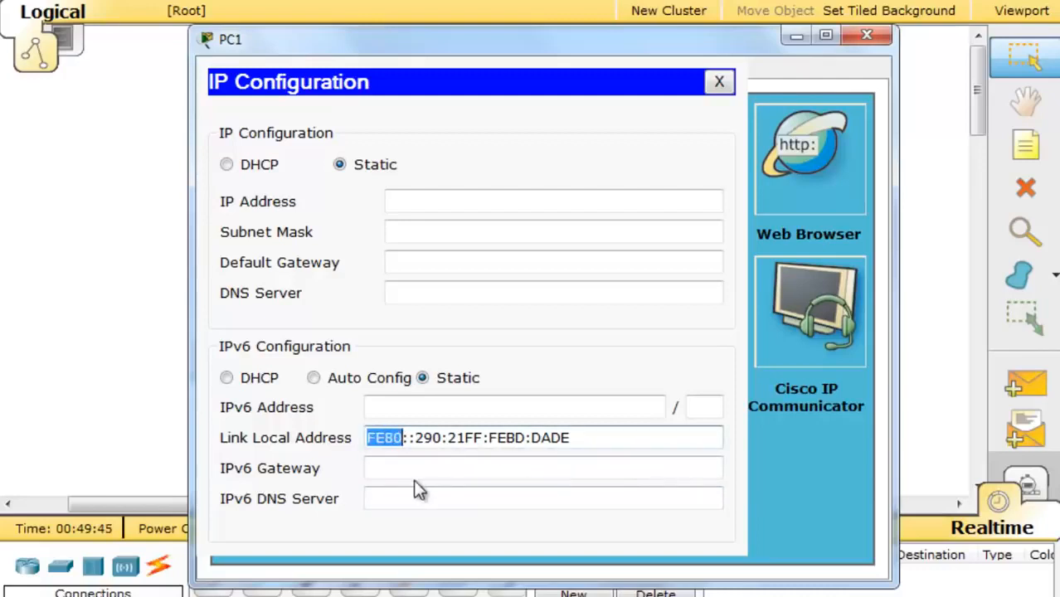
drag(579, 441, 417, 438)
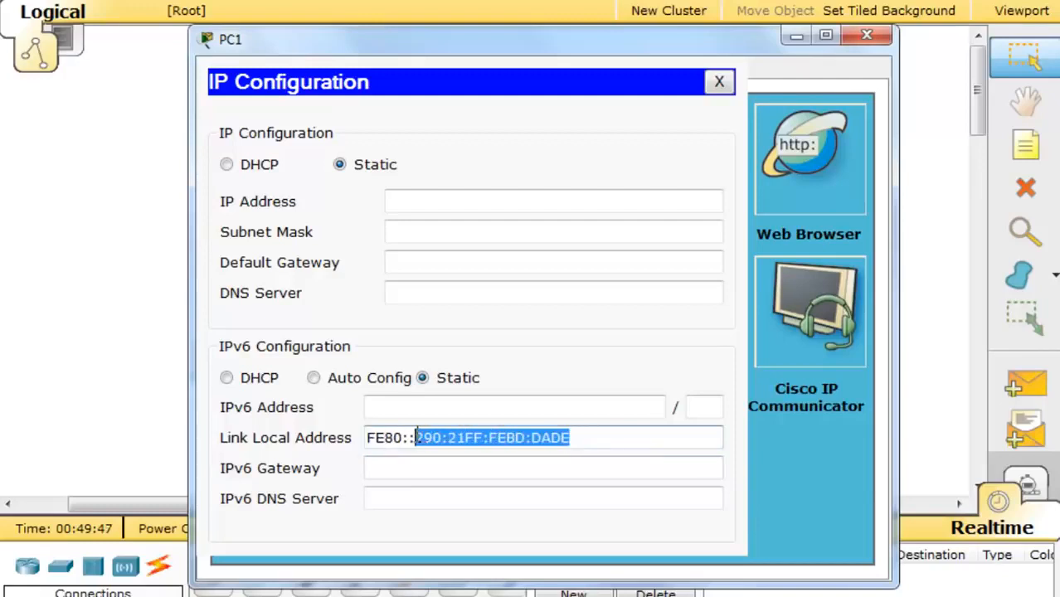
click(517, 469)
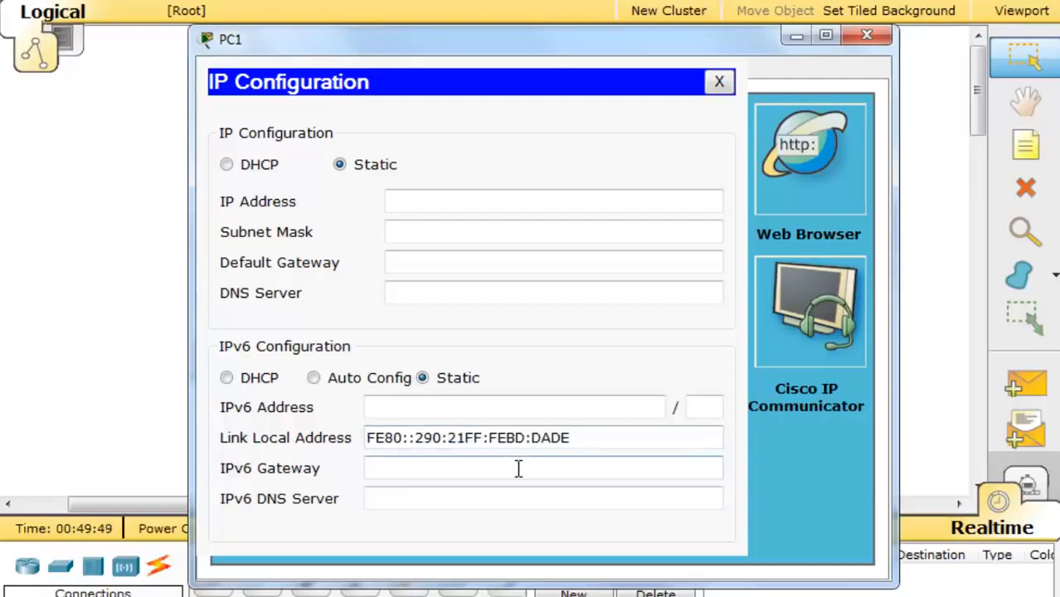
click(720, 84)
Run ipconfig /all in PC1's command prompt, with the window widened to fit the full addresses
click(653, 174)
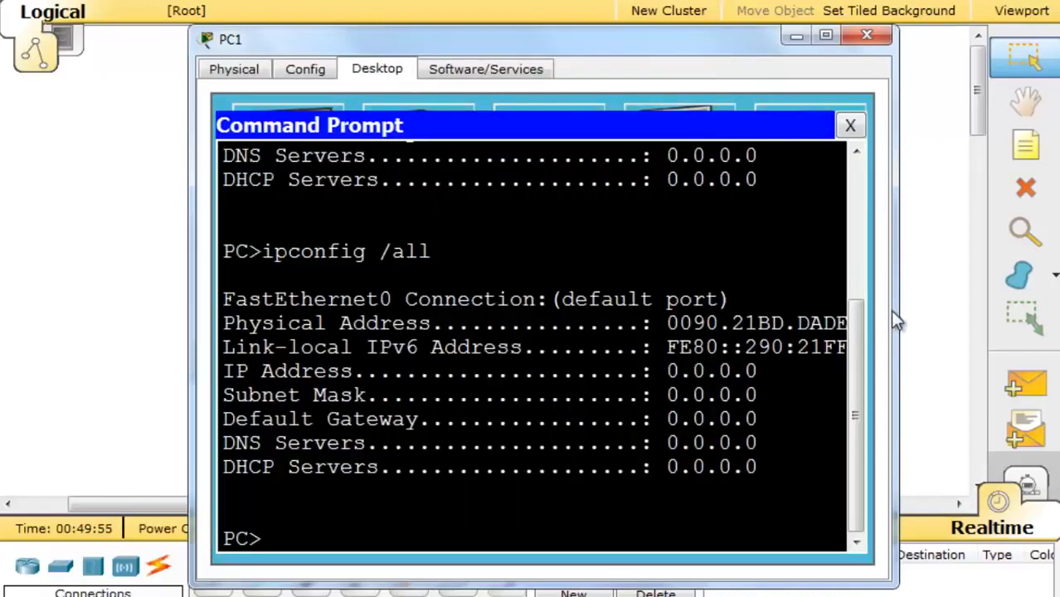
drag(896, 309, 1052, 287)
key(Up)
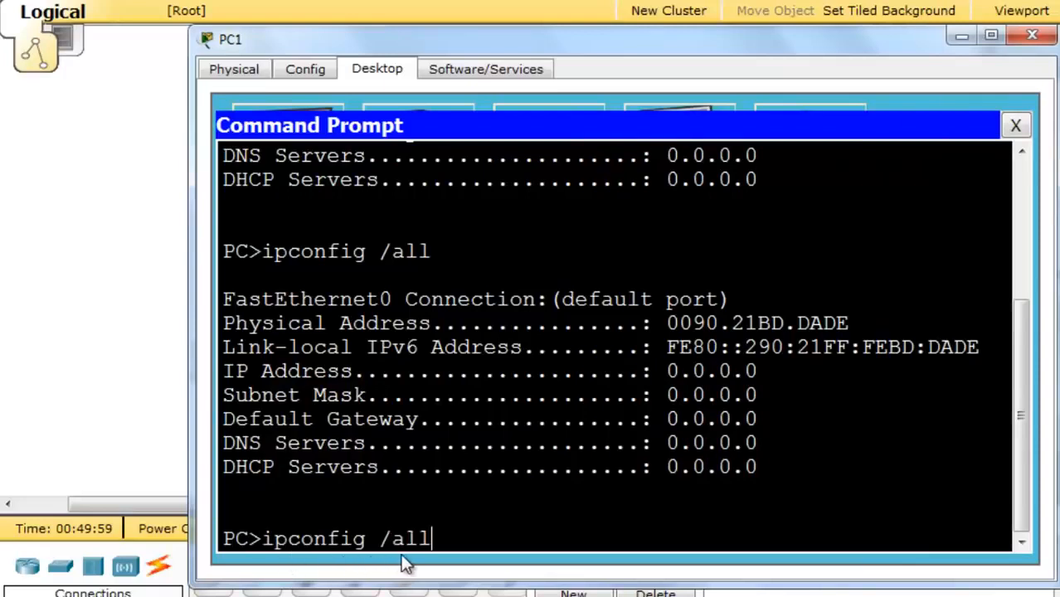
key(Down)
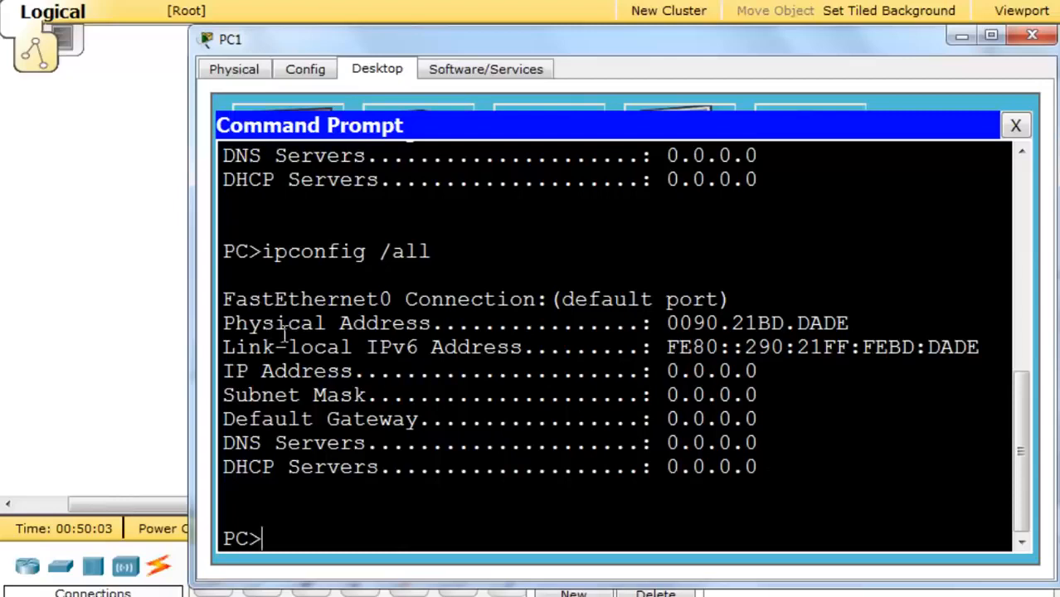
Compare PC1's physical address with its link-local IPv6 address, checking both MAC halves, the FF:FE middle portion and the second hex digit
drag(666, 323, 850, 323)
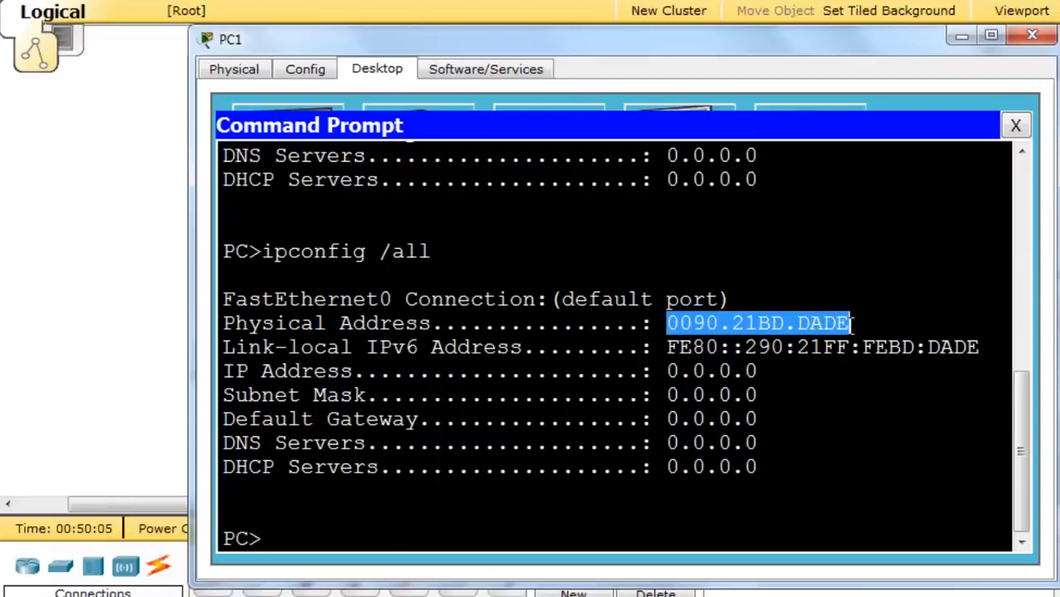
click(849, 459)
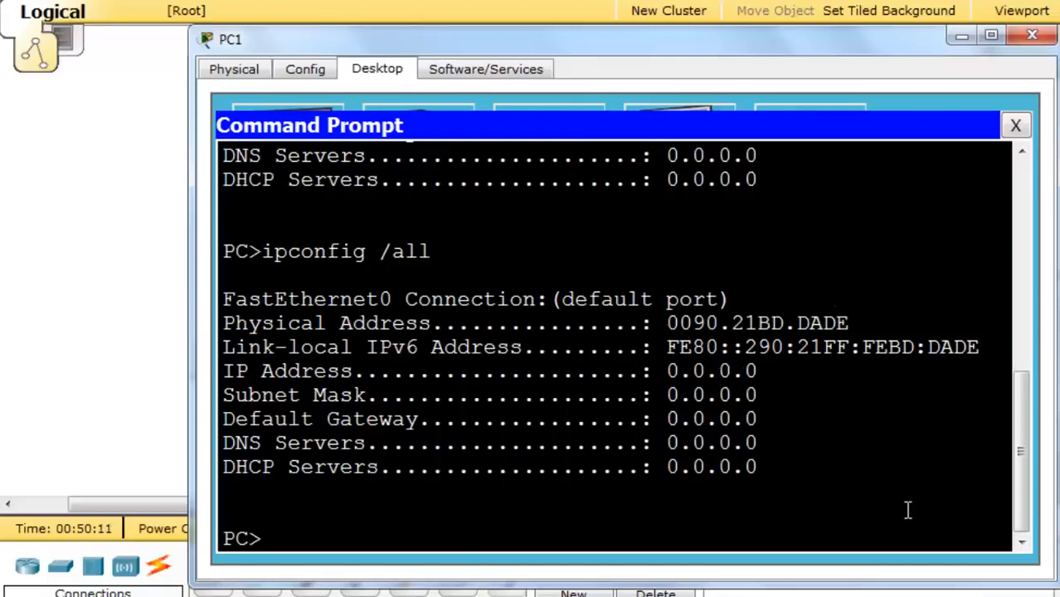
drag(886, 348, 982, 348)
drag(758, 322, 851, 322)
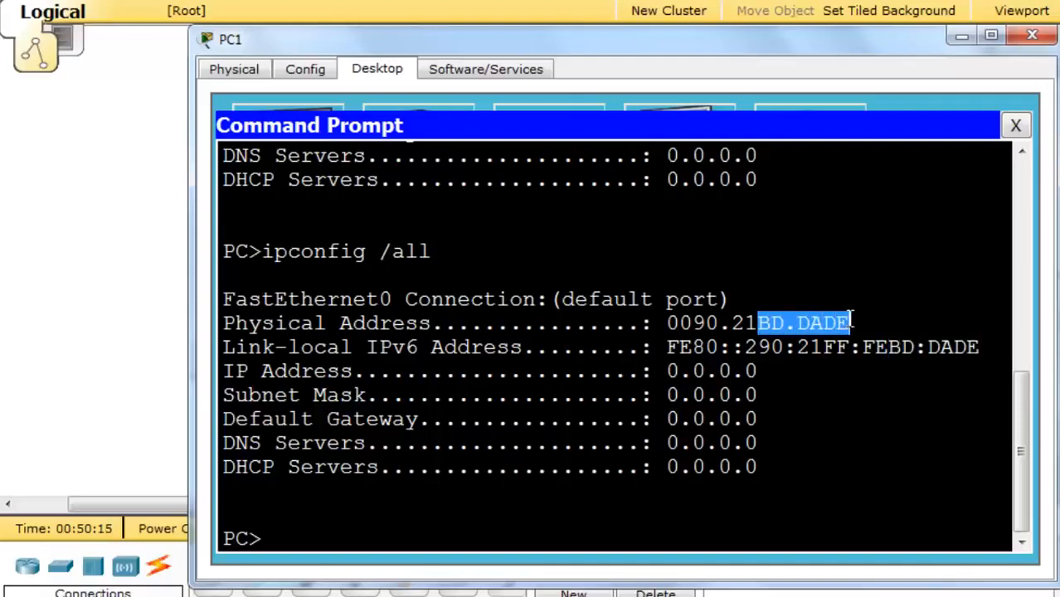
click(859, 381)
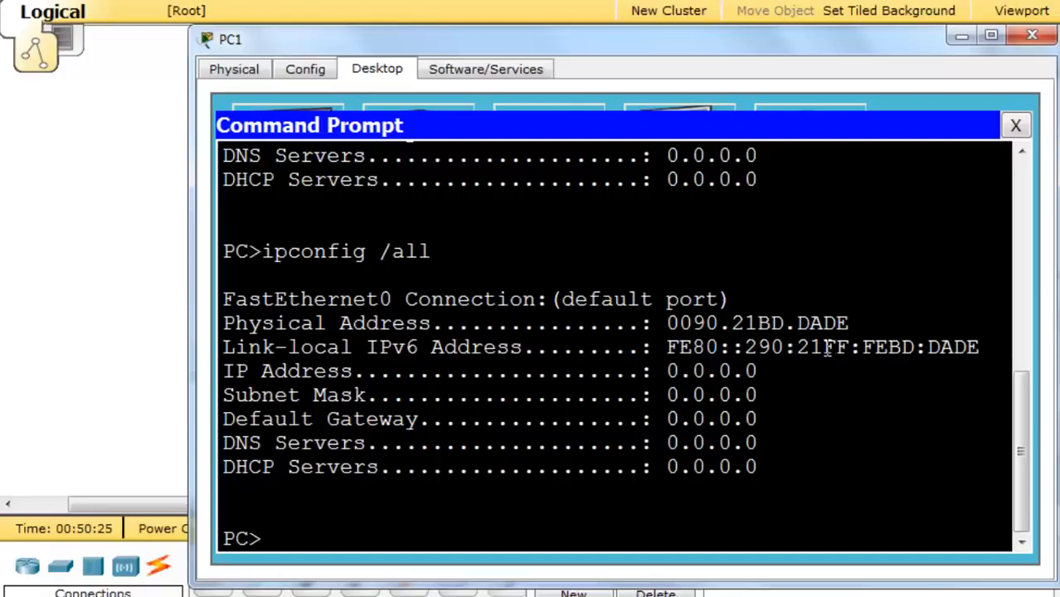
drag(823, 349, 887, 348)
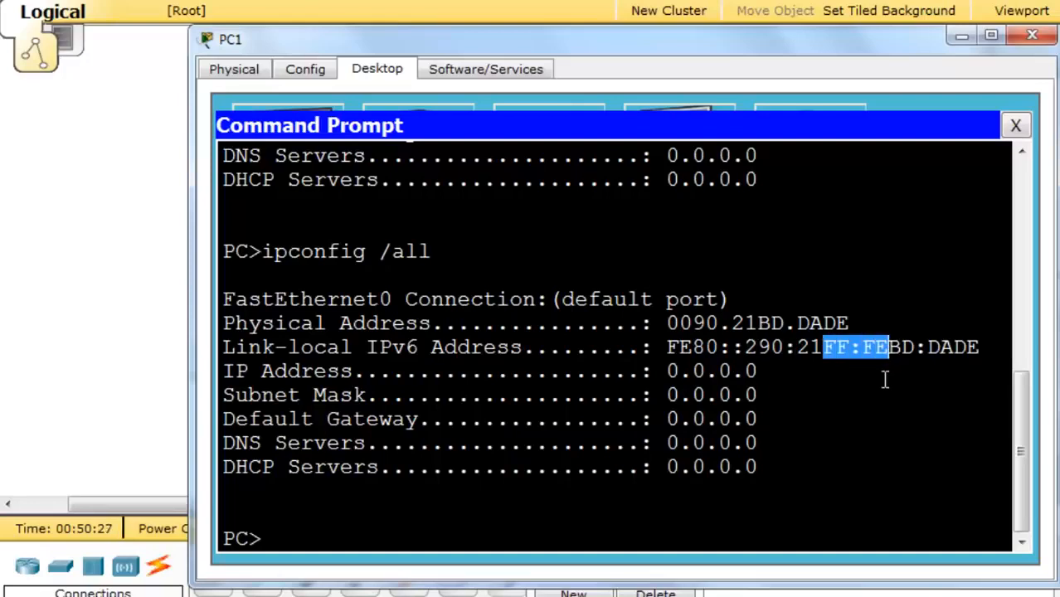
drag(758, 323, 665, 322)
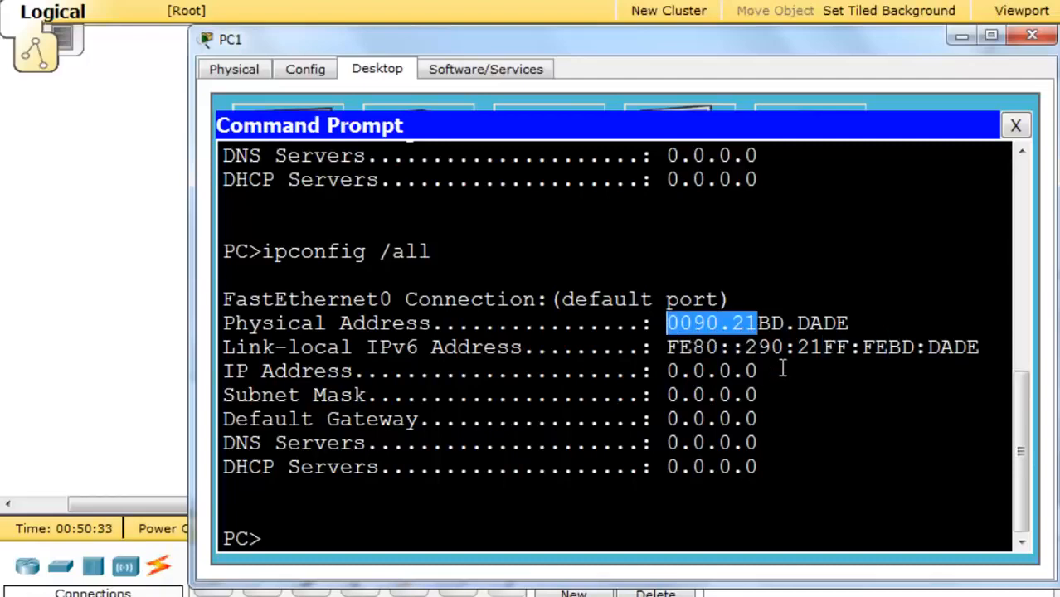
mouse_move(733, 347)
mouse_down()
mouse_move(817, 349)
mouse_move(733, 347)
mouse_up()
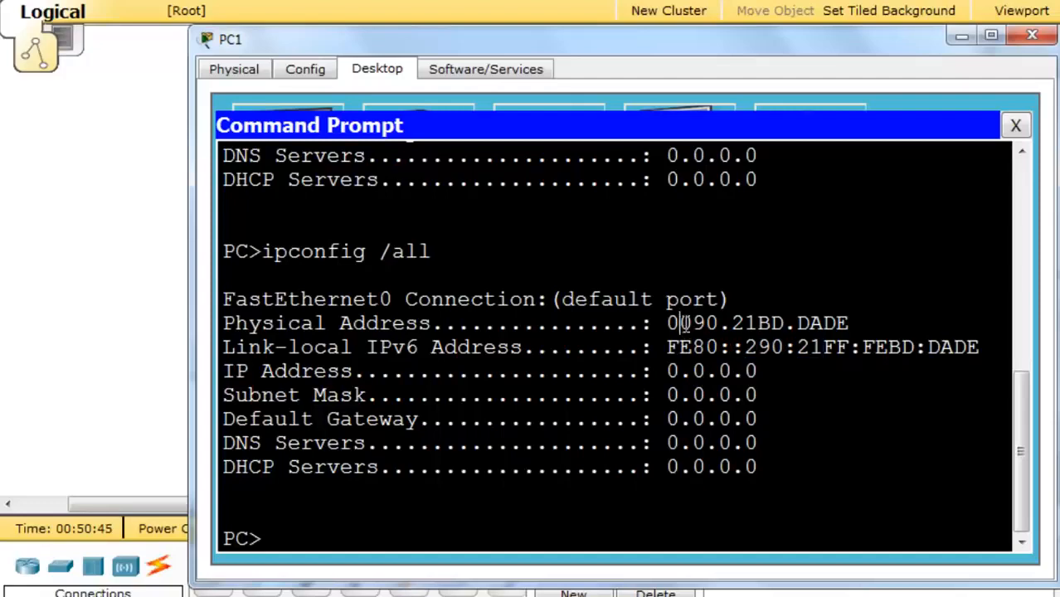
drag(680, 323, 692, 325)
drag(745, 347, 757, 349)
drag(668, 348, 980, 348)
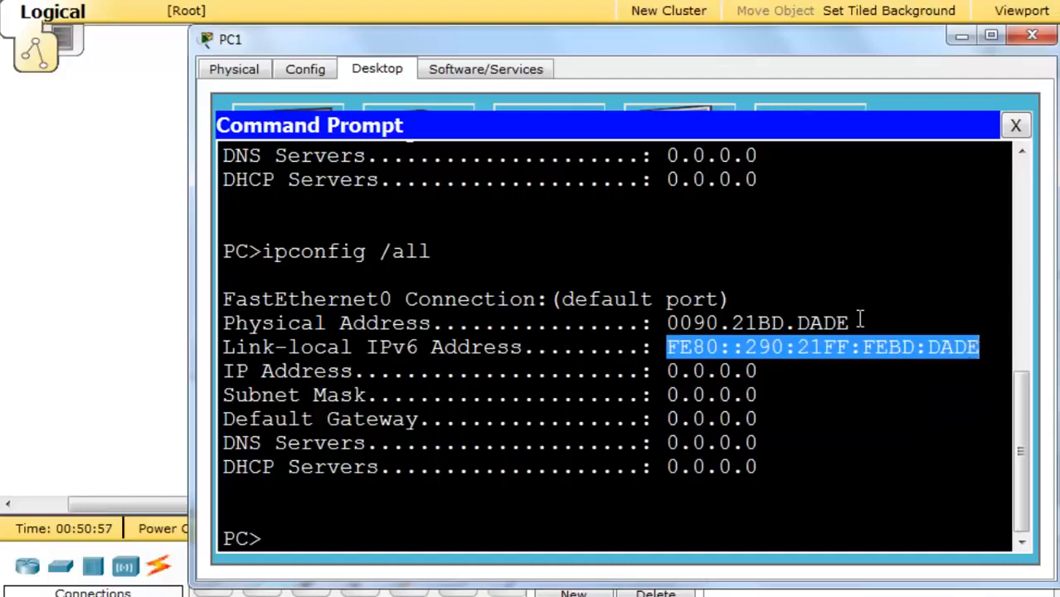
drag(855, 323, 669, 326)
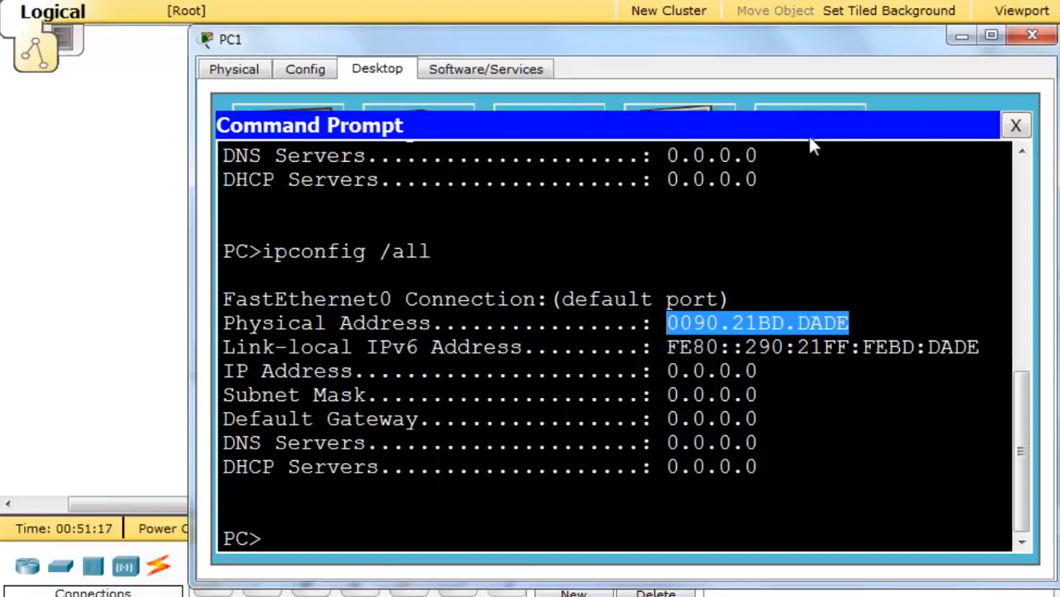
Copy PC1's link-local IPv6 address from the ipconfig output and close PC1's windows
drag(669, 347, 982, 349)
right_click(928, 348)
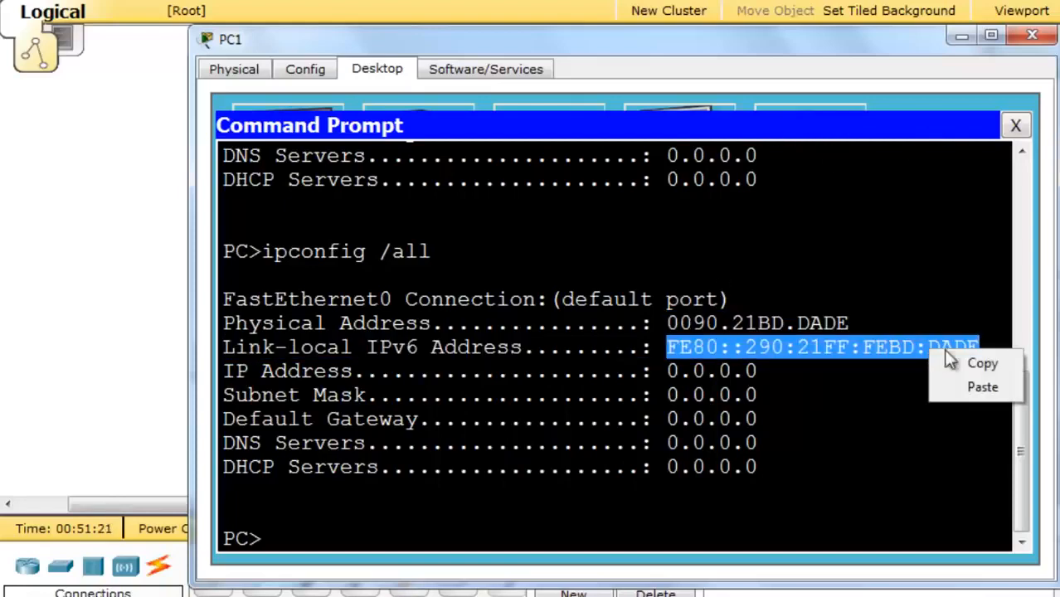
click(990, 364)
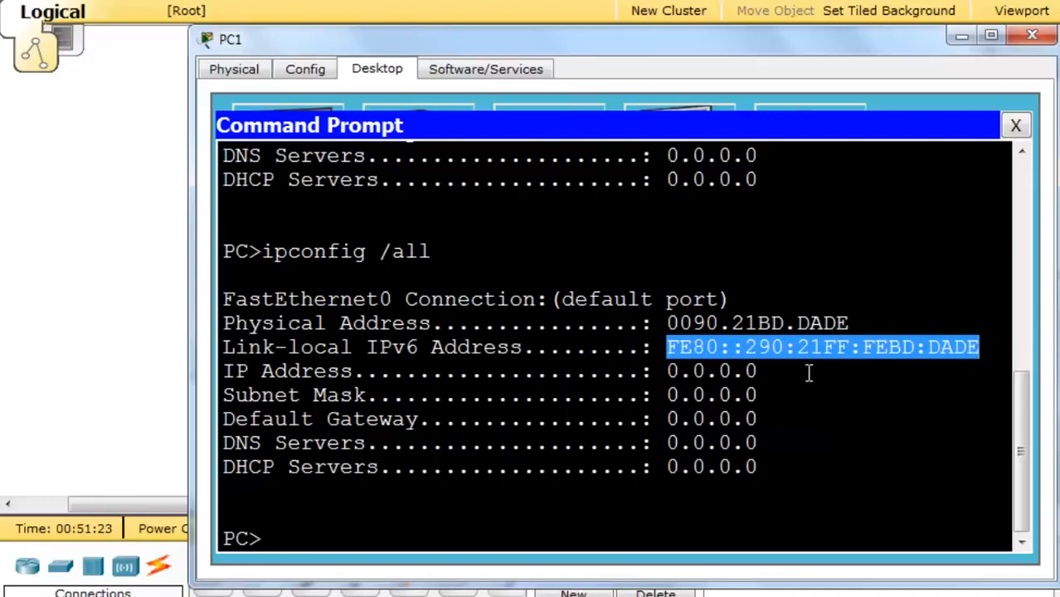
click(1015, 125)
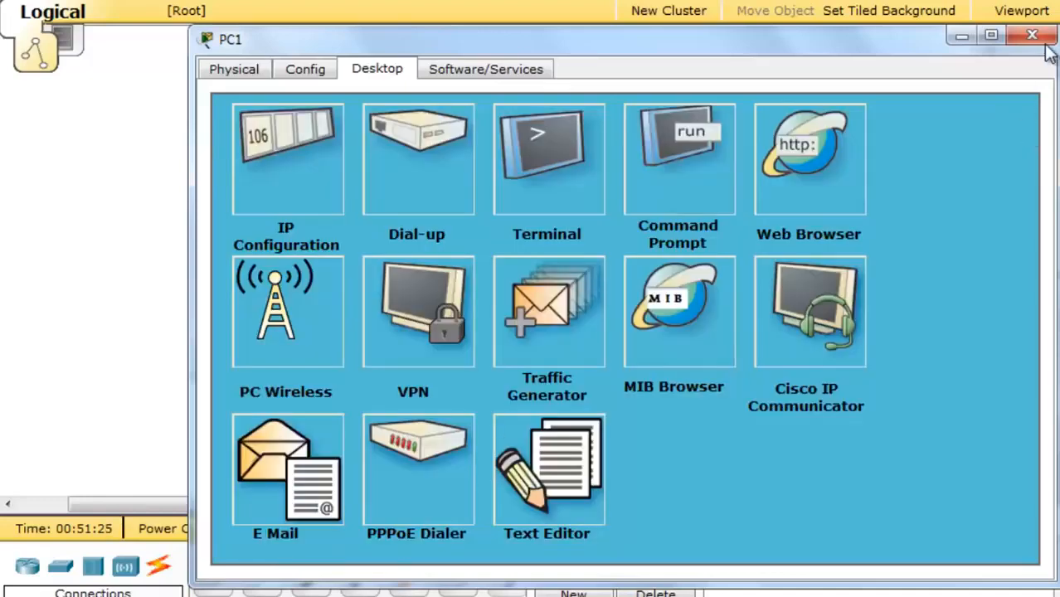
click(1032, 35)
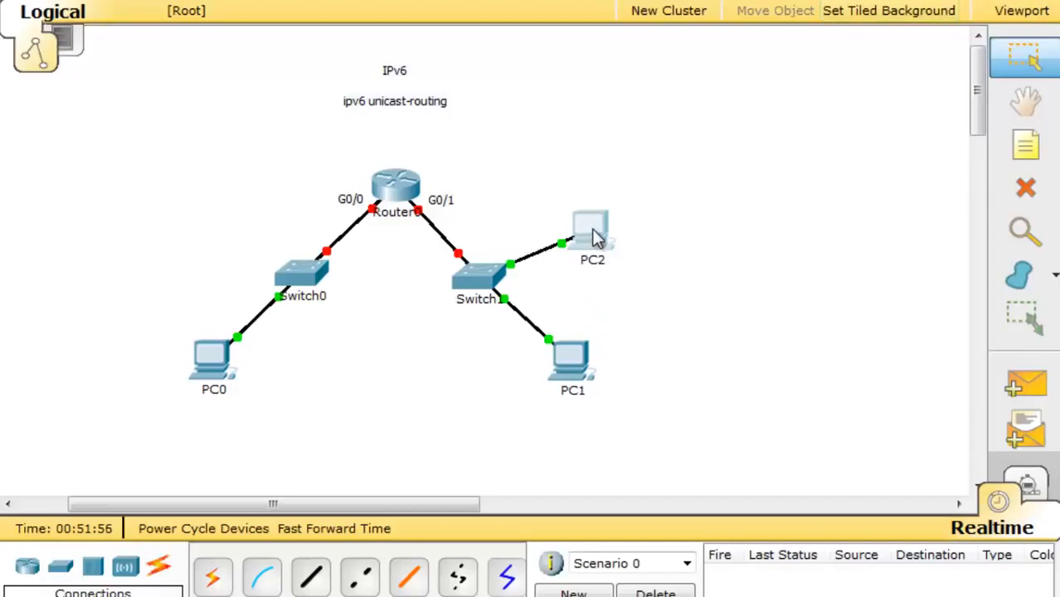
Examine the link-local address in PC2's IPv6 configuration and close the configuration
click(594, 235)
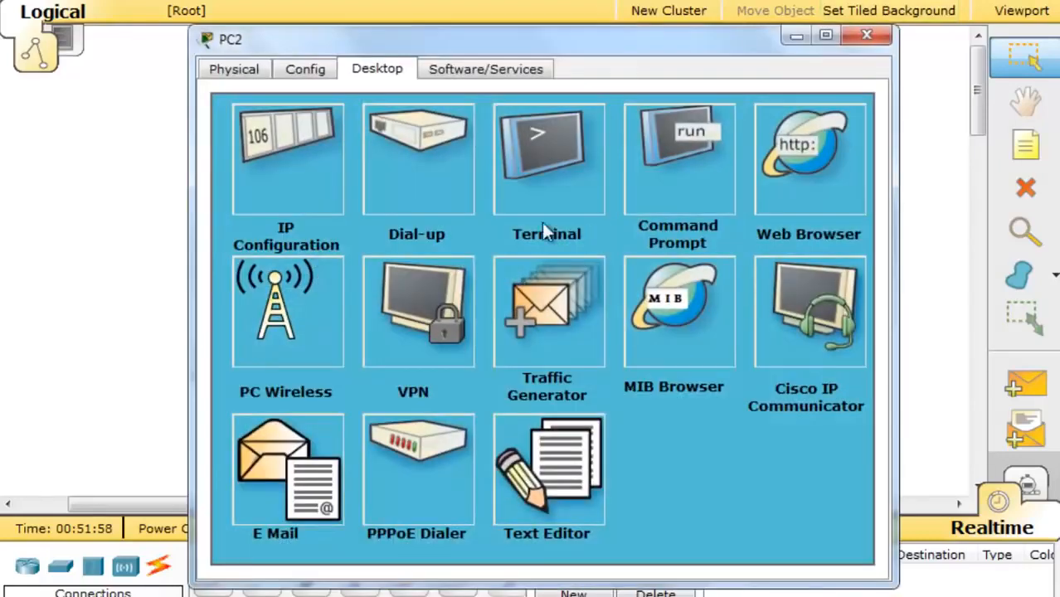
click(277, 146)
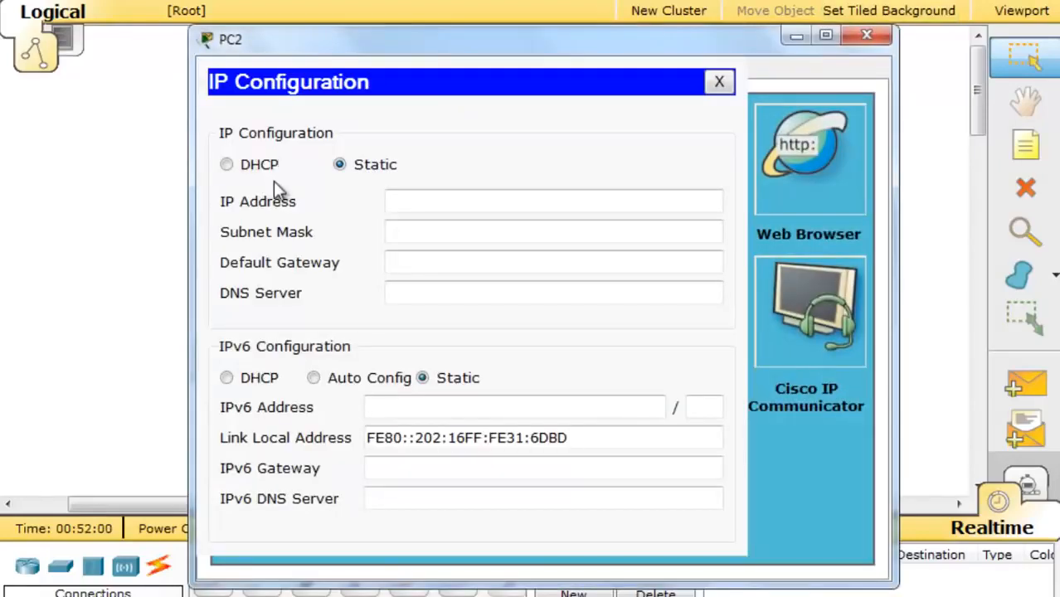
drag(569, 437, 332, 439)
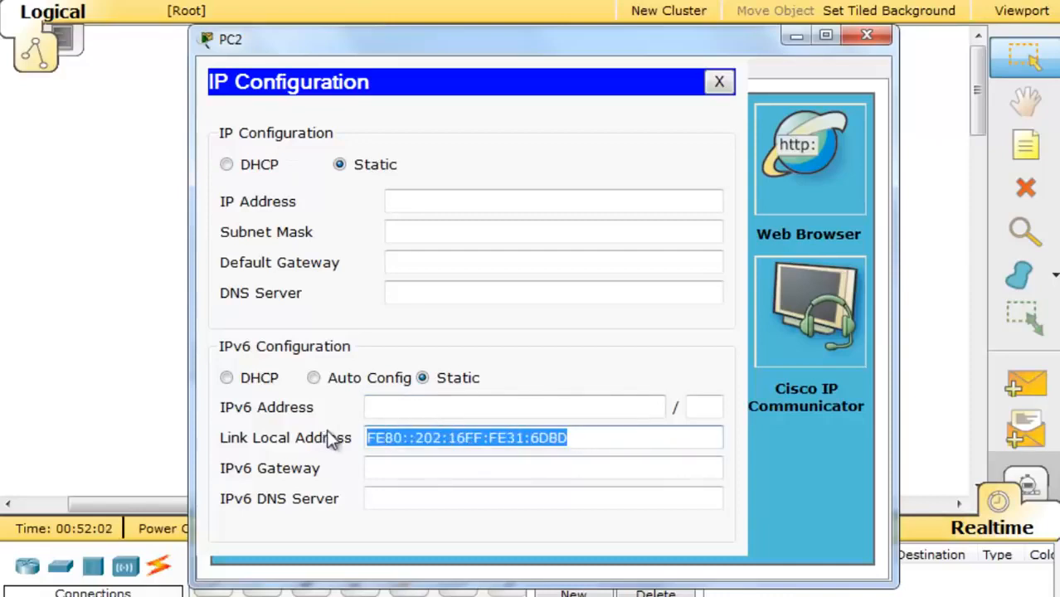
click(719, 91)
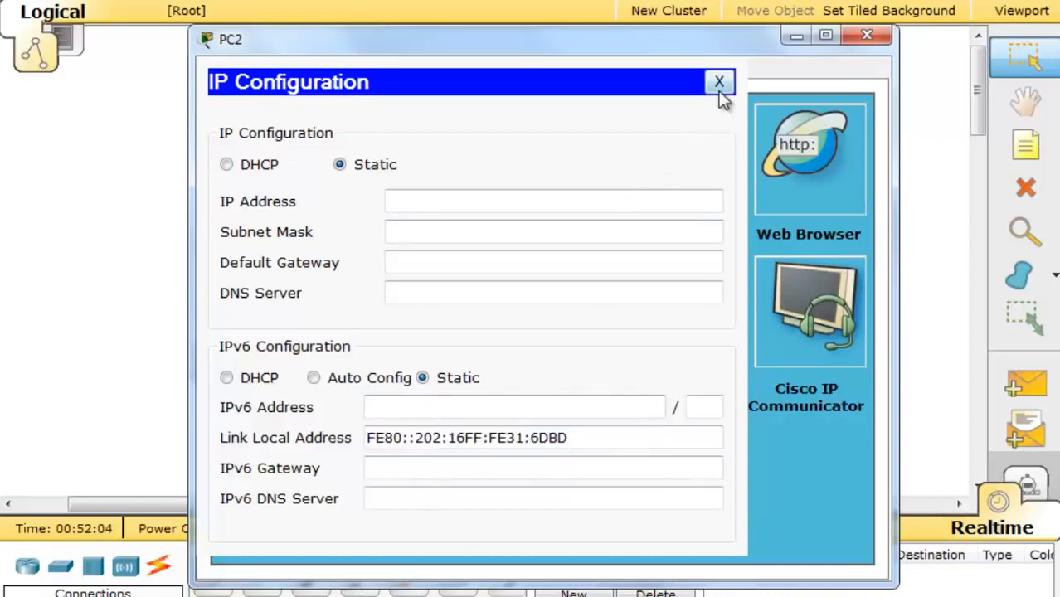
Ping PC1's copied link-local address FE80::290:21FF:FEBD:DADE from PC2's command prompt, moving the window aside to check the topology
click(650, 148)
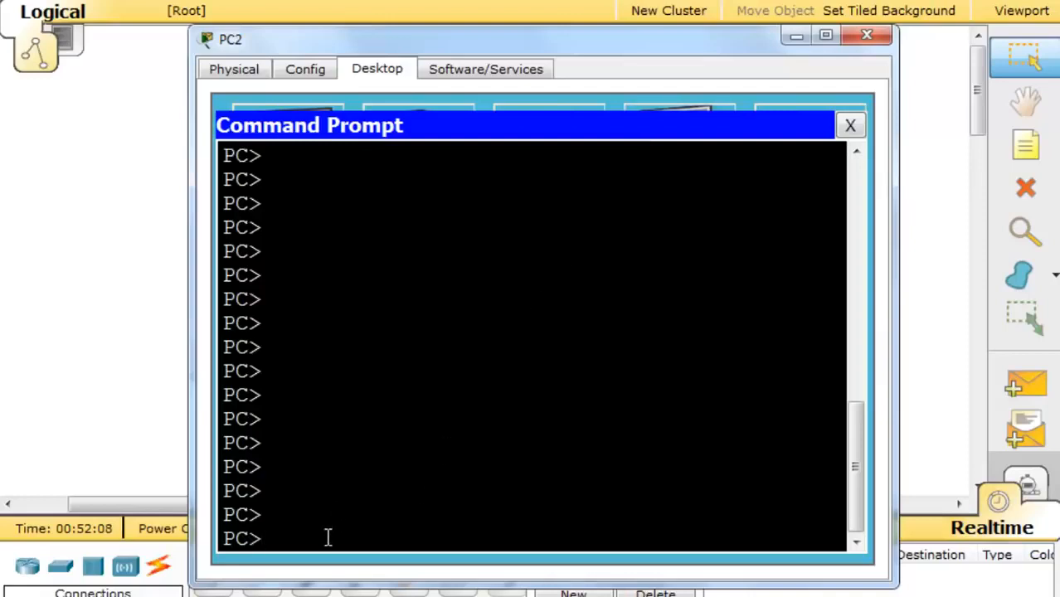
text(ping)
right_click(332, 540)
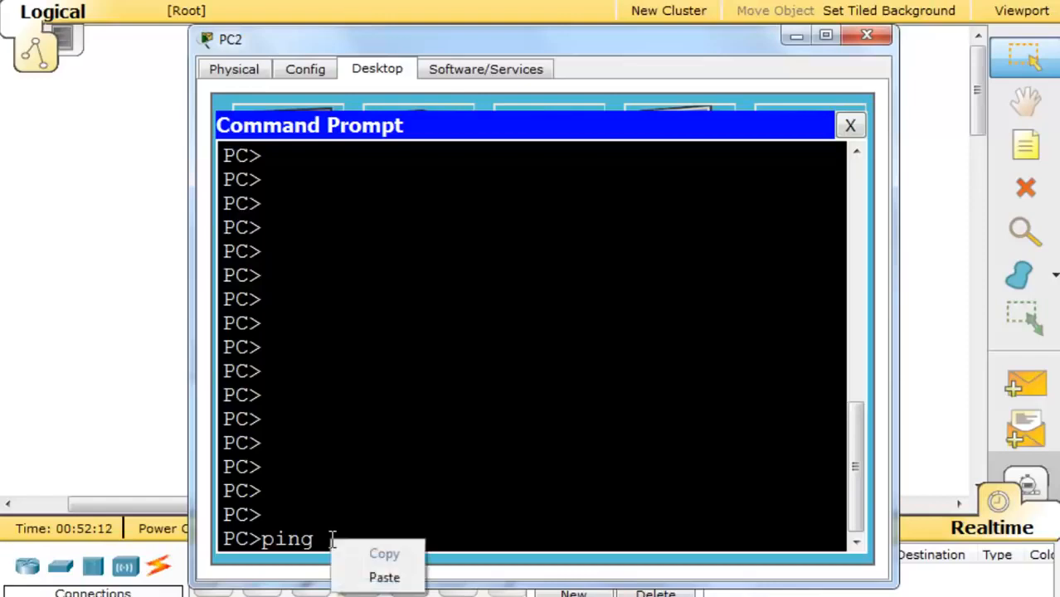
click(392, 576)
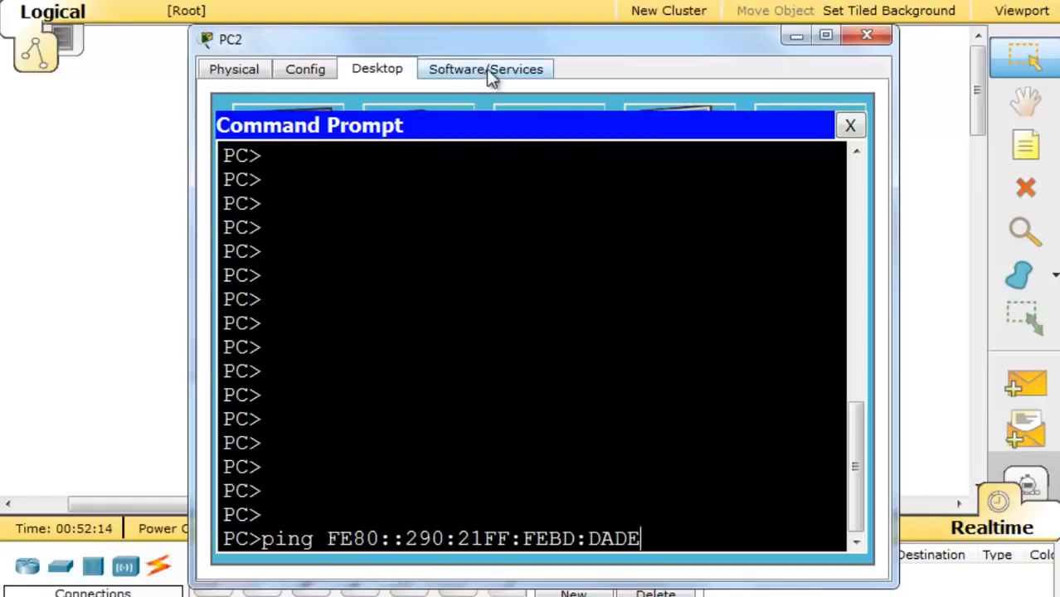
drag(514, 44, 467, 2)
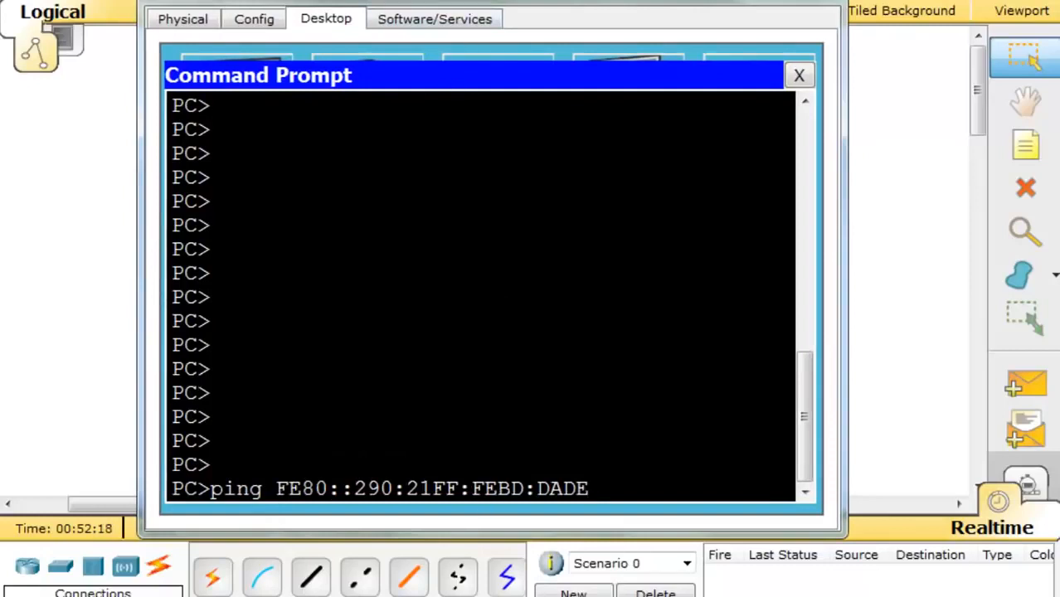
drag(419, 1, 928, 0)
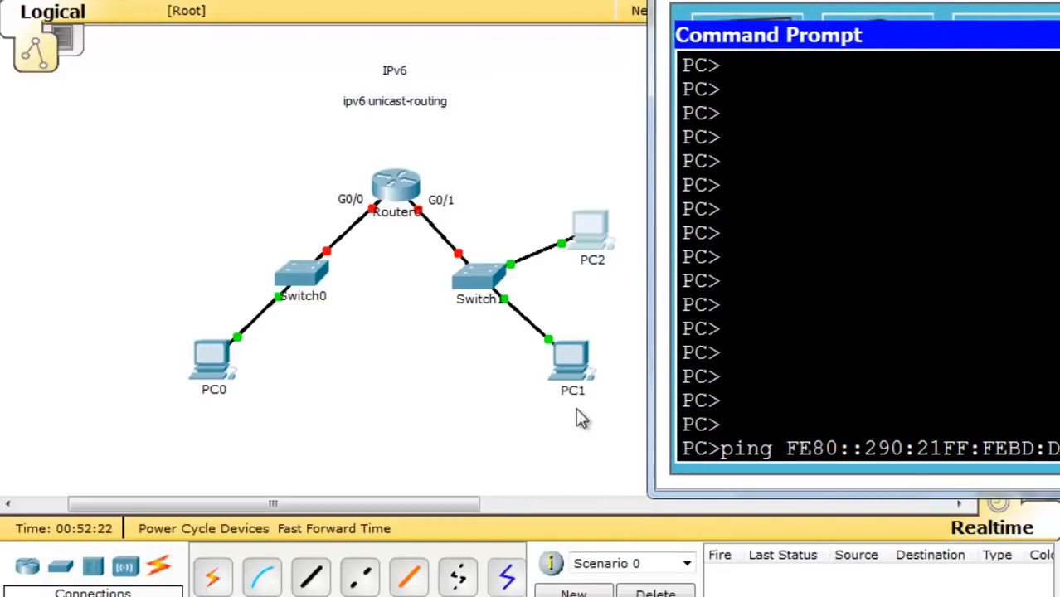
drag(995, 0, 663, 0)
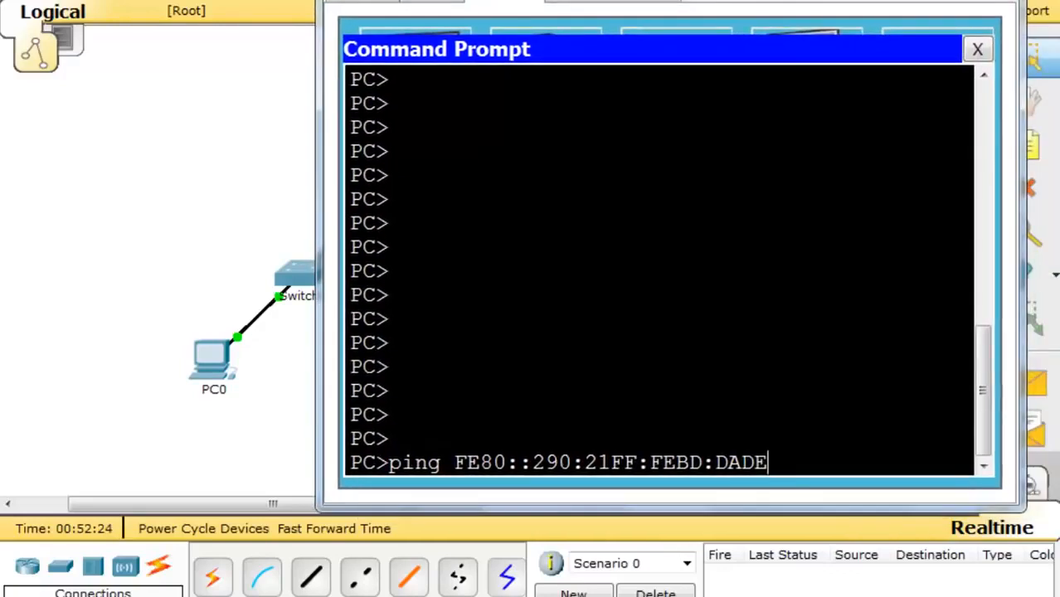
key(Return)
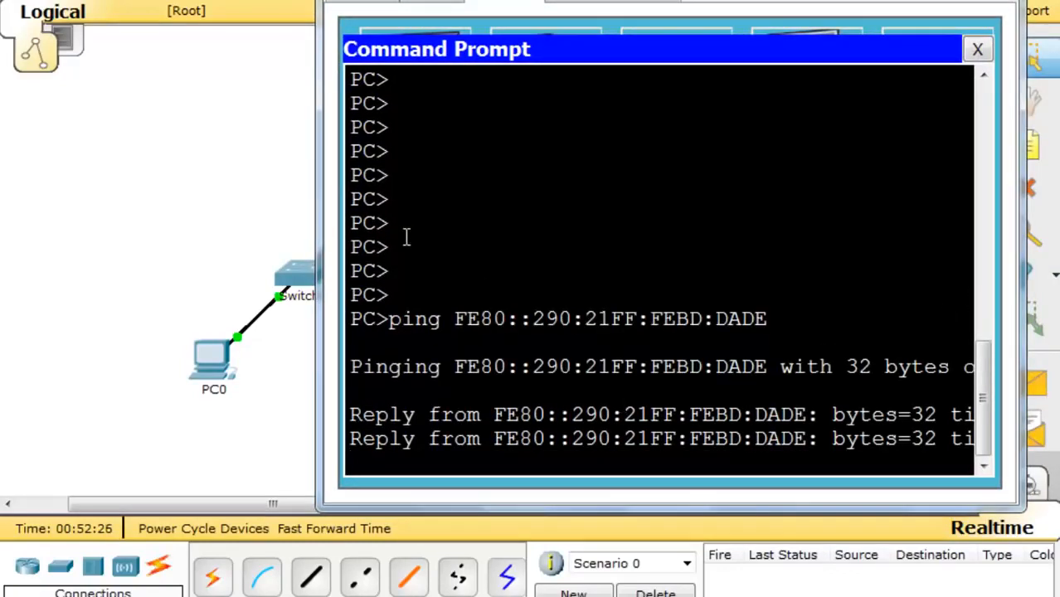
Widen PC2's window to read the full ping replies and statistics, and close PC2's command prompt and window
drag(318, 230, 78, 234)
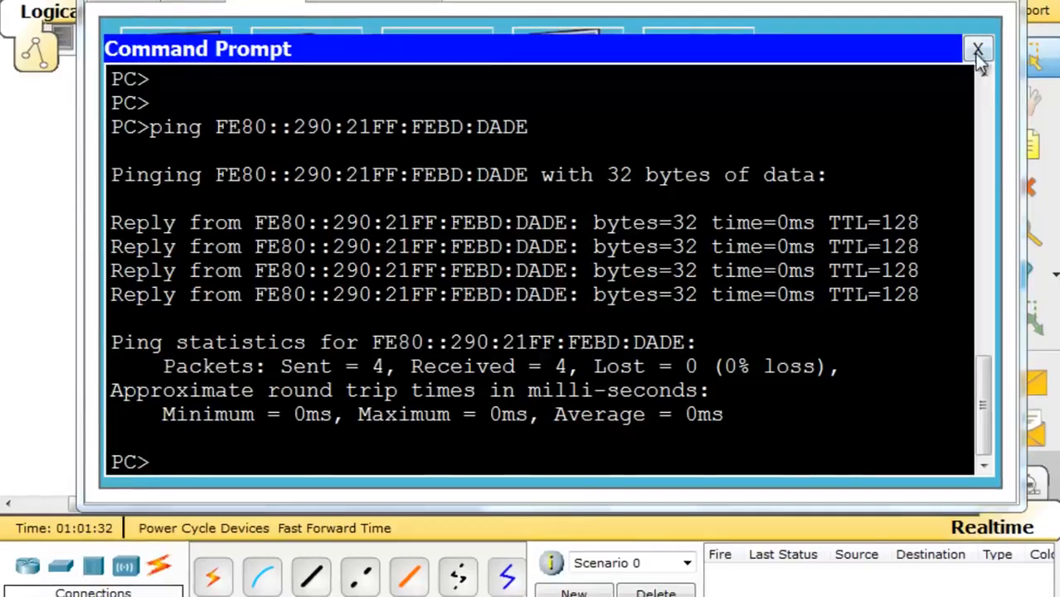
click(977, 49)
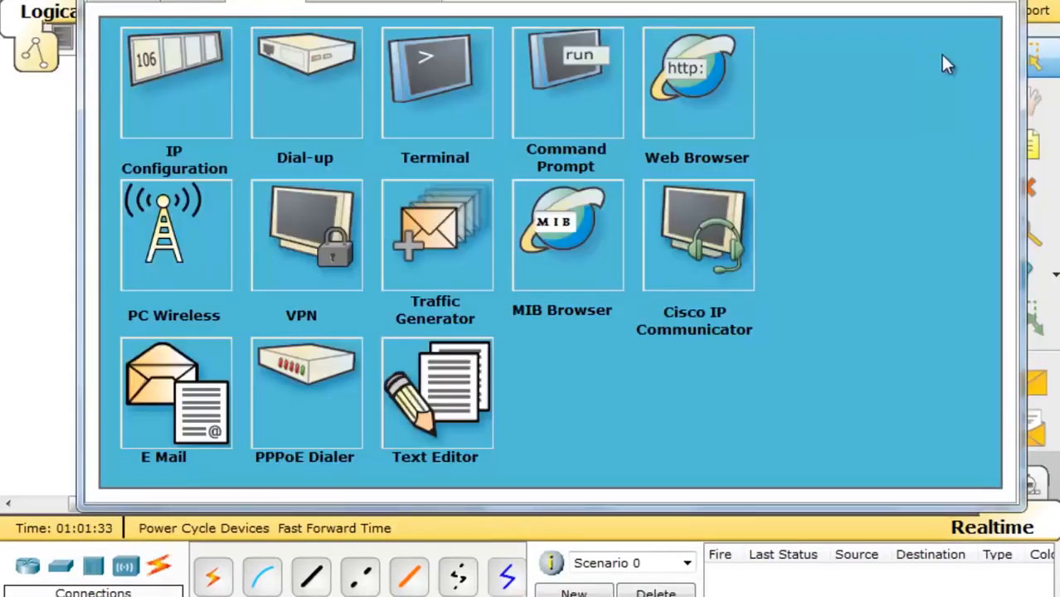
click(983, 1)
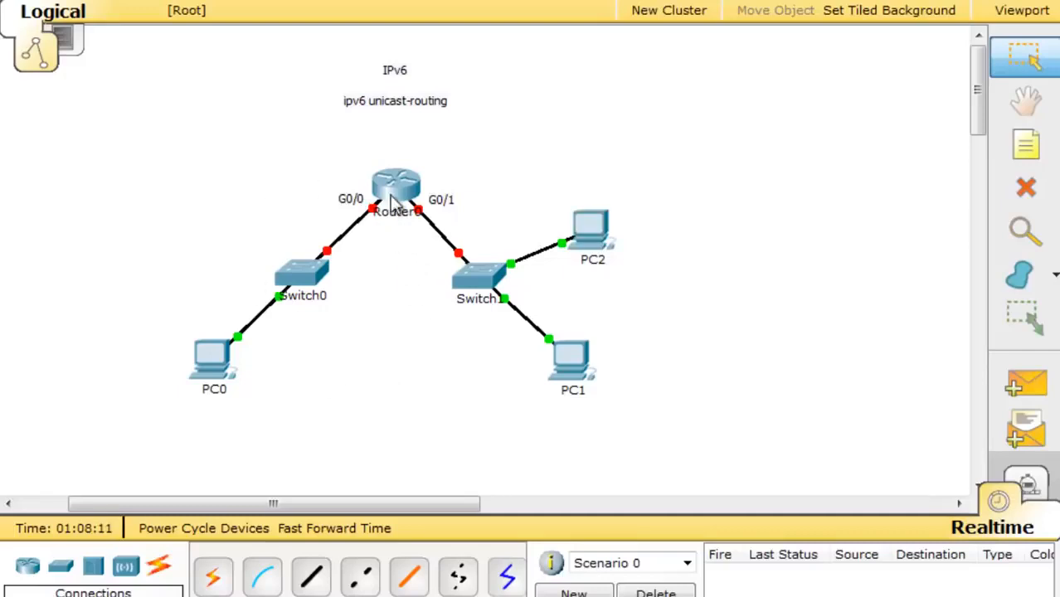
Open Router0's command line in a widened window and decline the initial configuration dialog with no
click(390, 199)
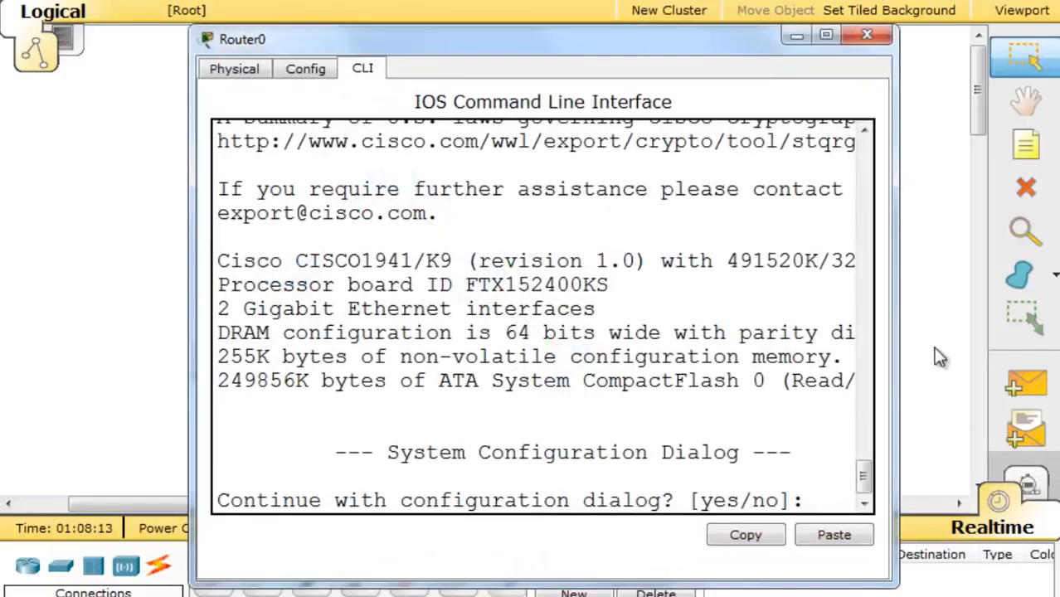
drag(893, 320, 1059, 324)
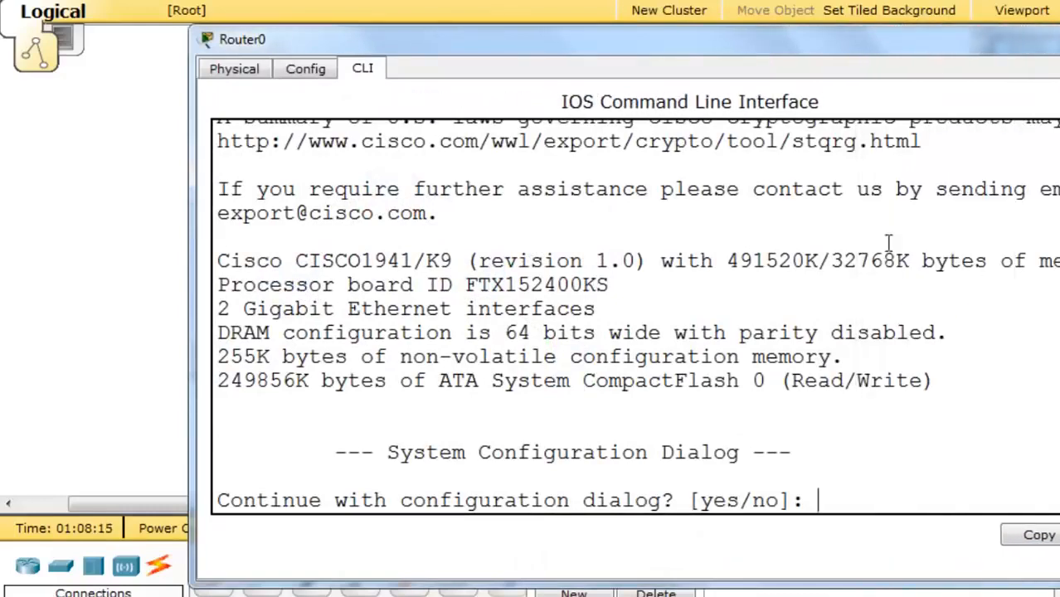
drag(727, 39, 564, 0)
drag(1032, 196, 1055, 197)
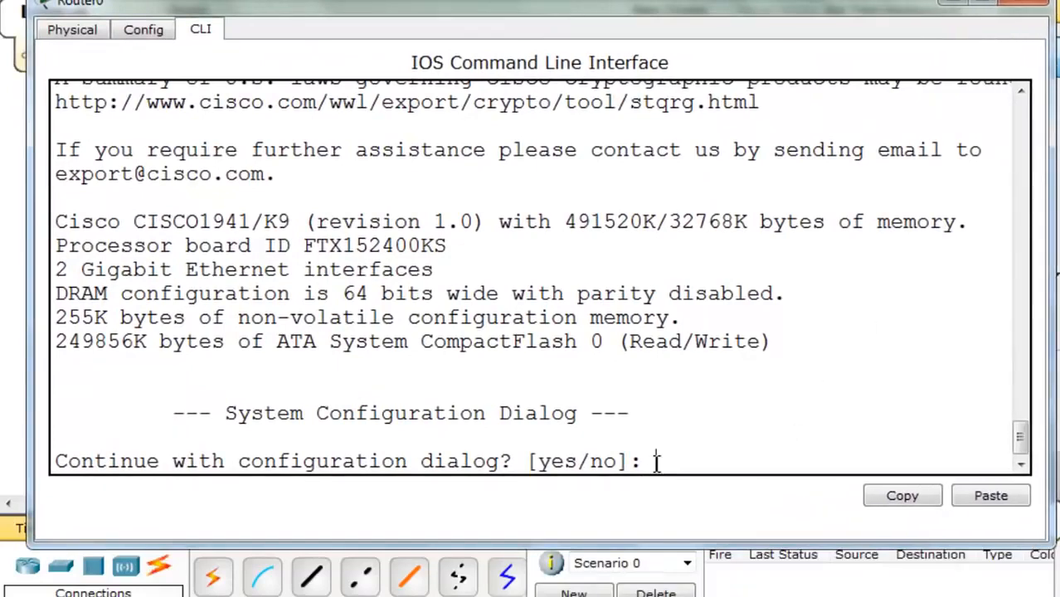
text(no)
key(Return)
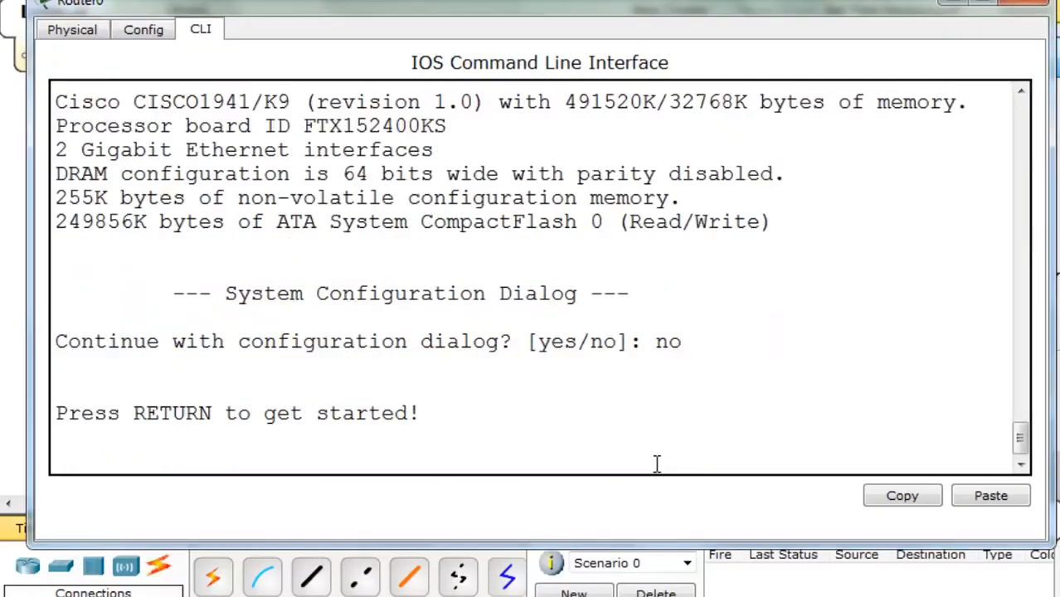
key(Return)
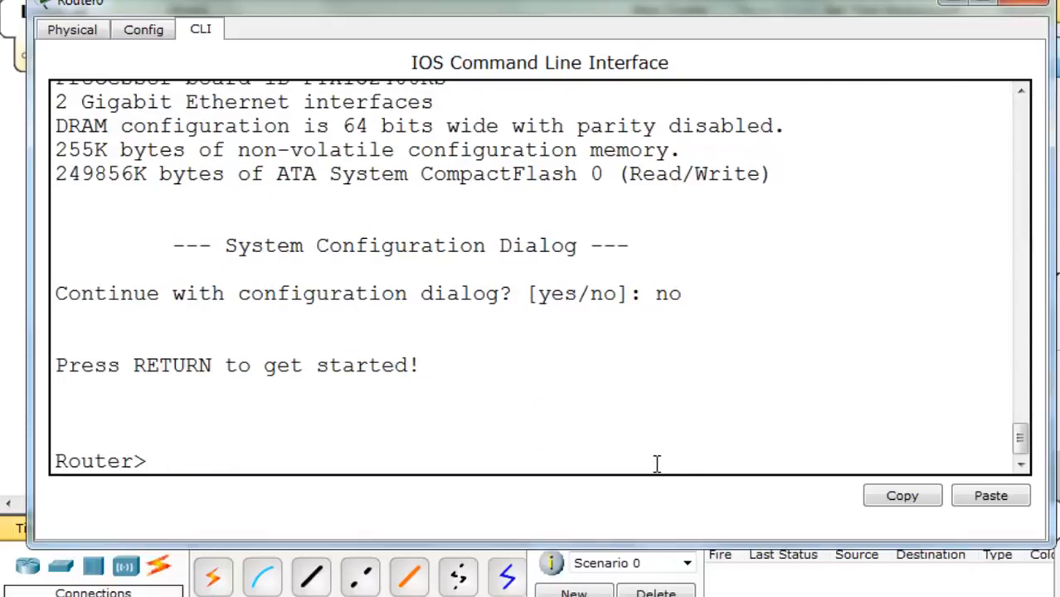
Enter global configuration mode on Router0 and enable IPv6 routing with ipv6 unicast-routing
text(enable)
key(Return)
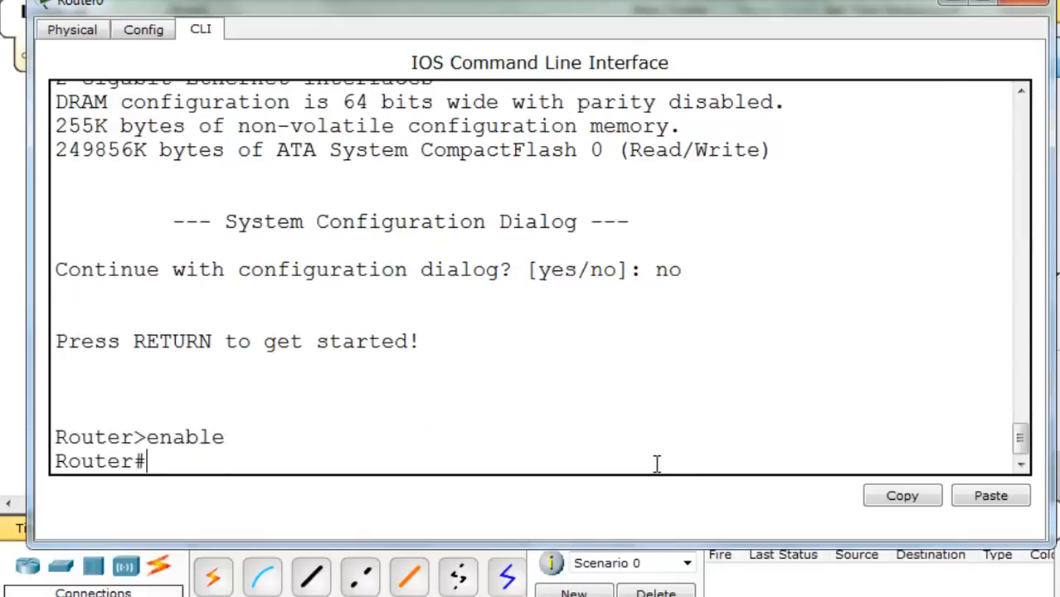
text(conf t)
key(Return)
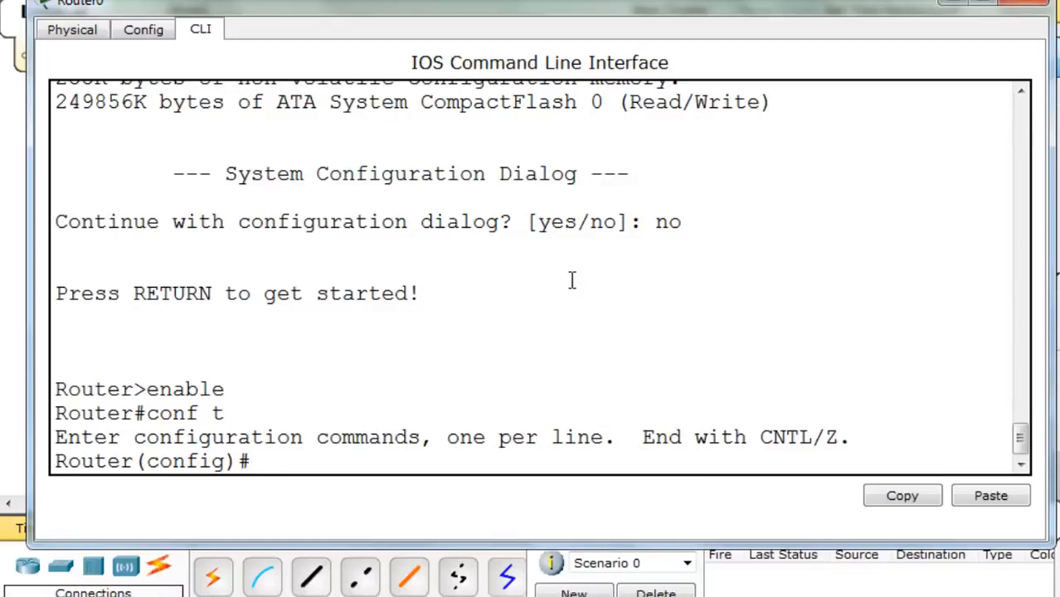
text(ipv6)
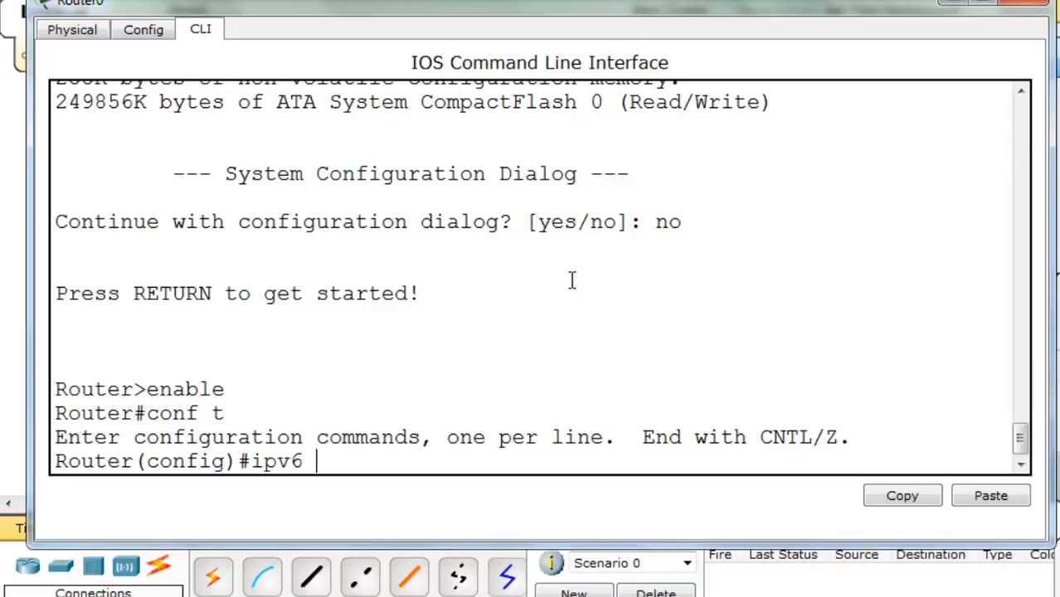
text( unicast)
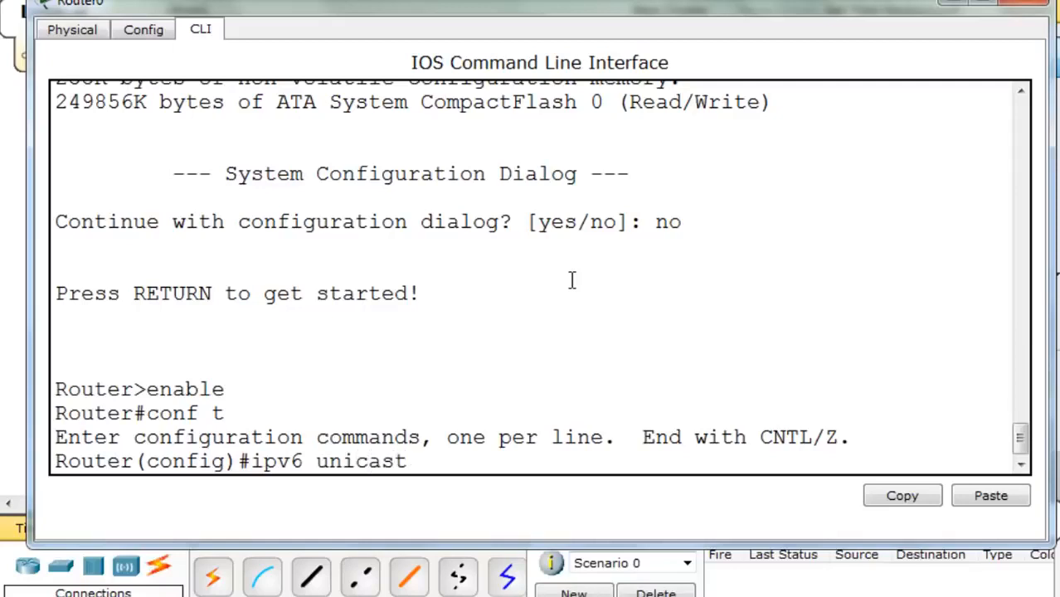
text(-routing)
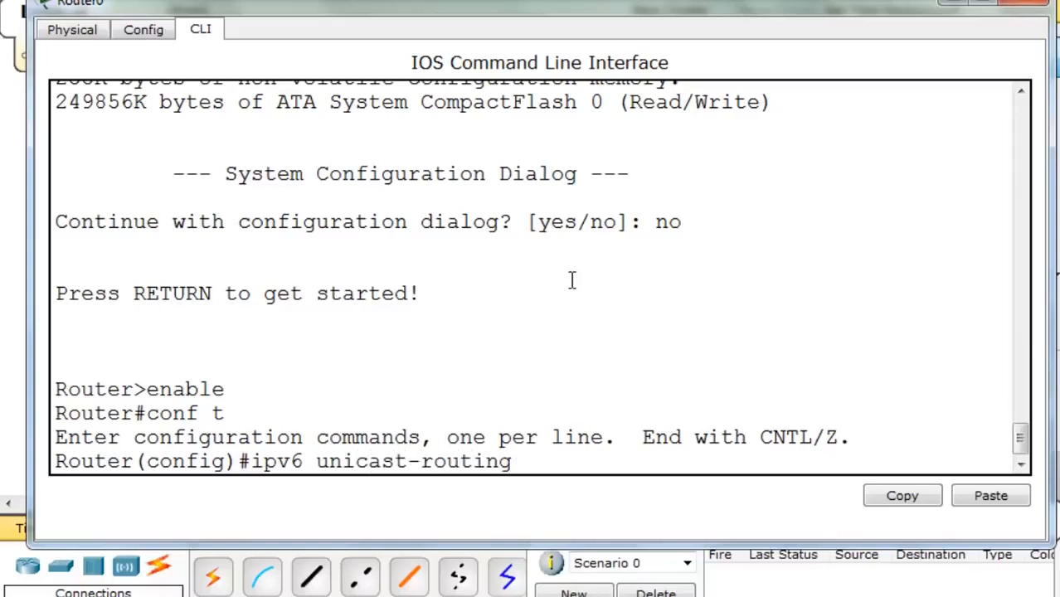
key(Return)
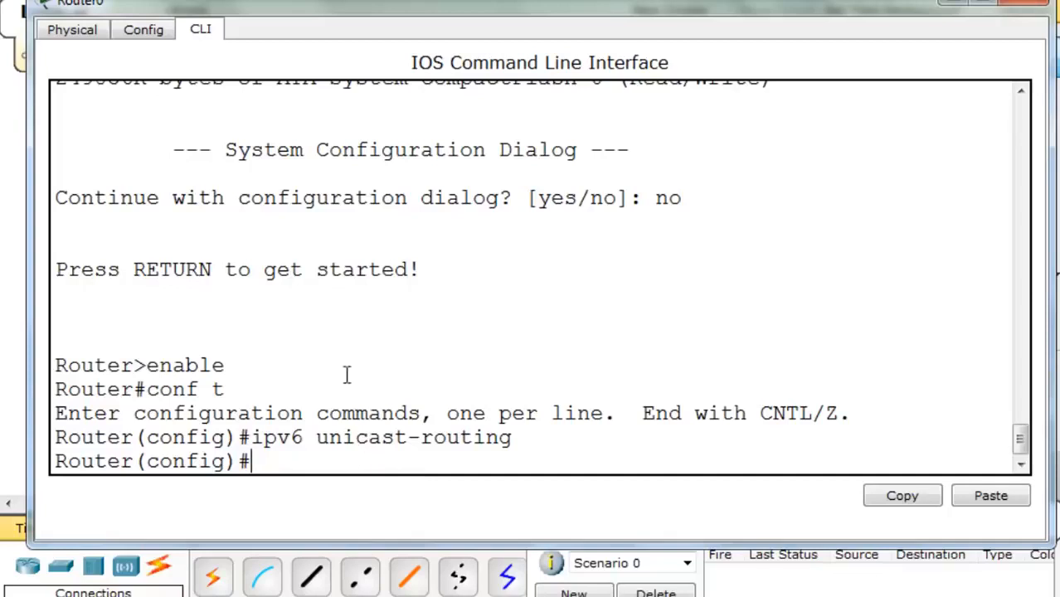
Check Router0's ports in the topology and enter interface configuration for g0/0 in its command line
drag(464, 8, 425, 265)
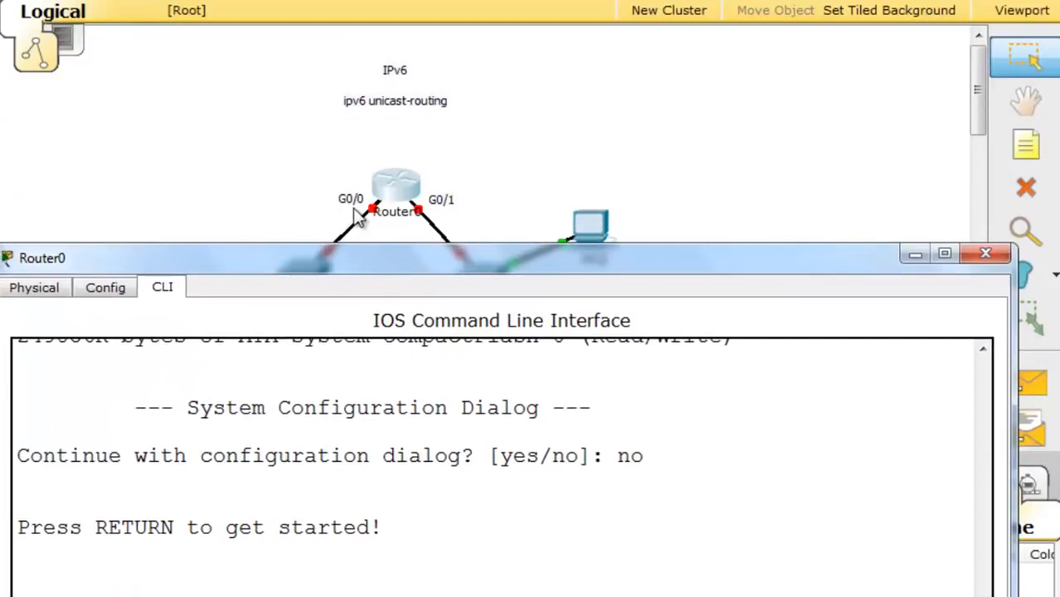
click(462, 221)
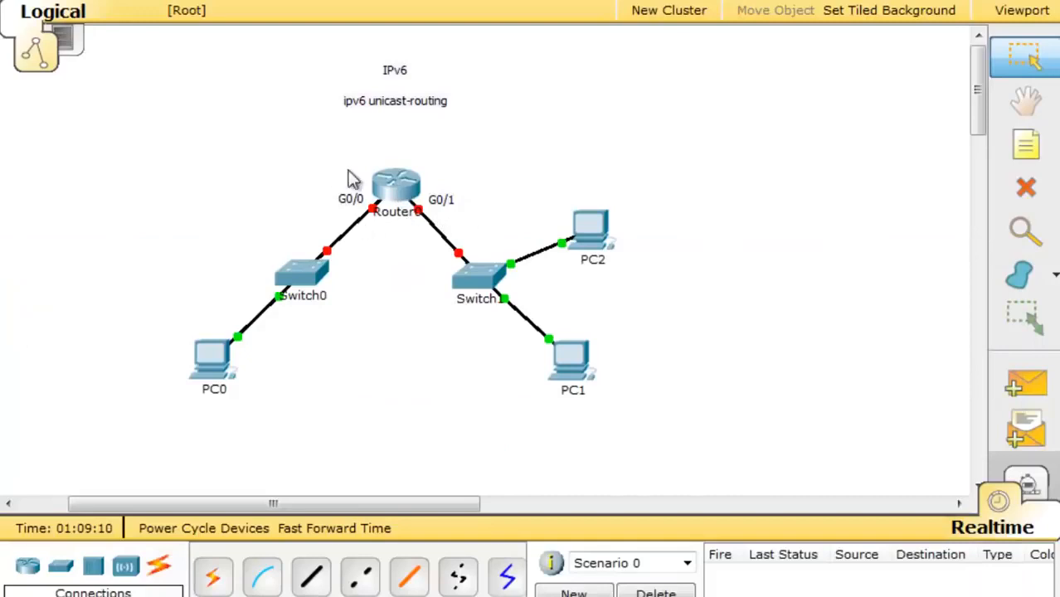
mouse_move(423, 206)
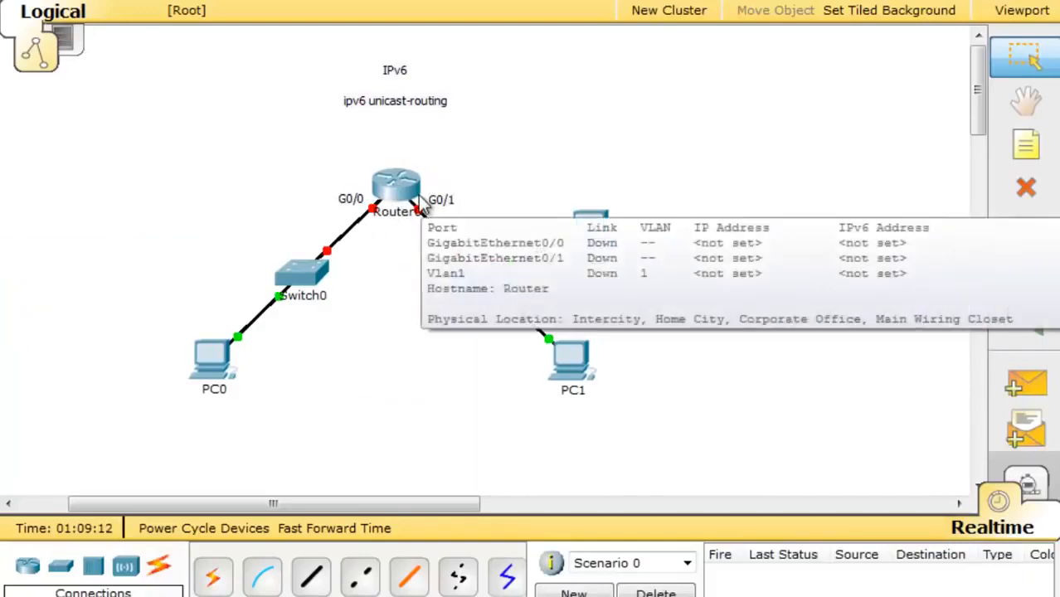
click(27, 566)
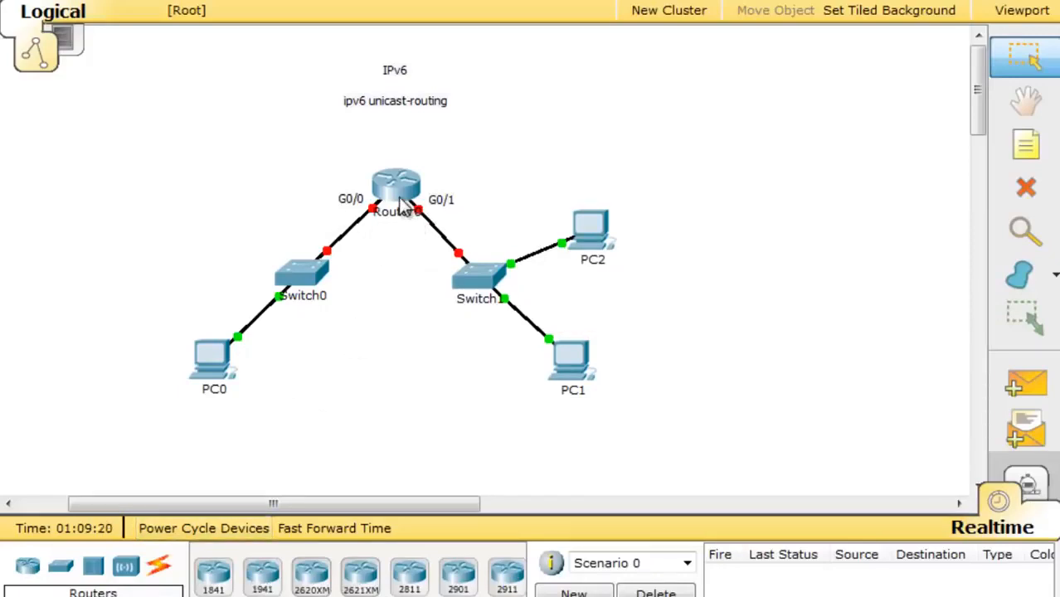
click(400, 206)
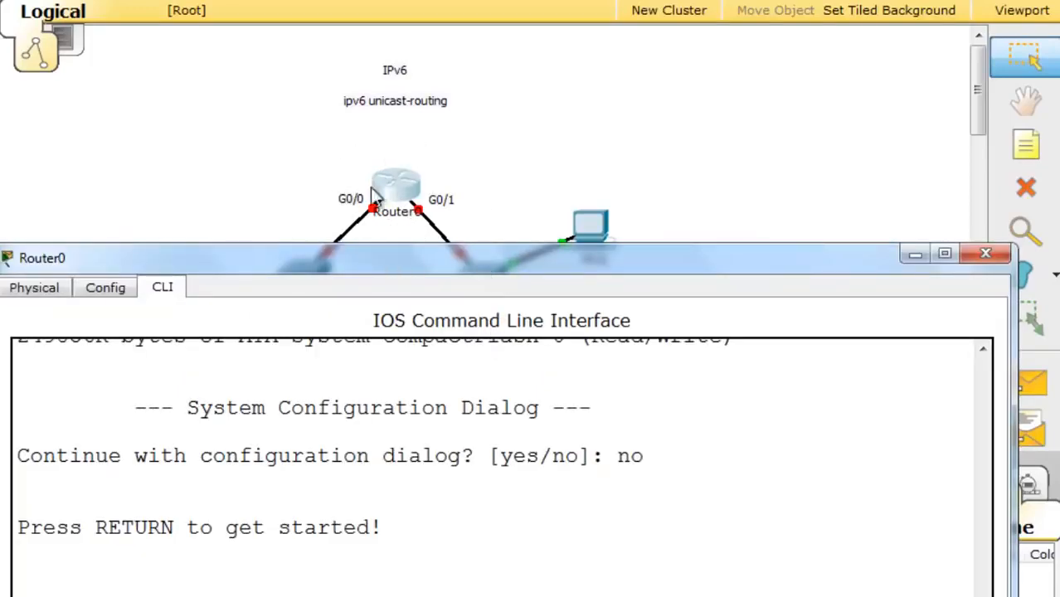
drag(424, 267, 445, 22)
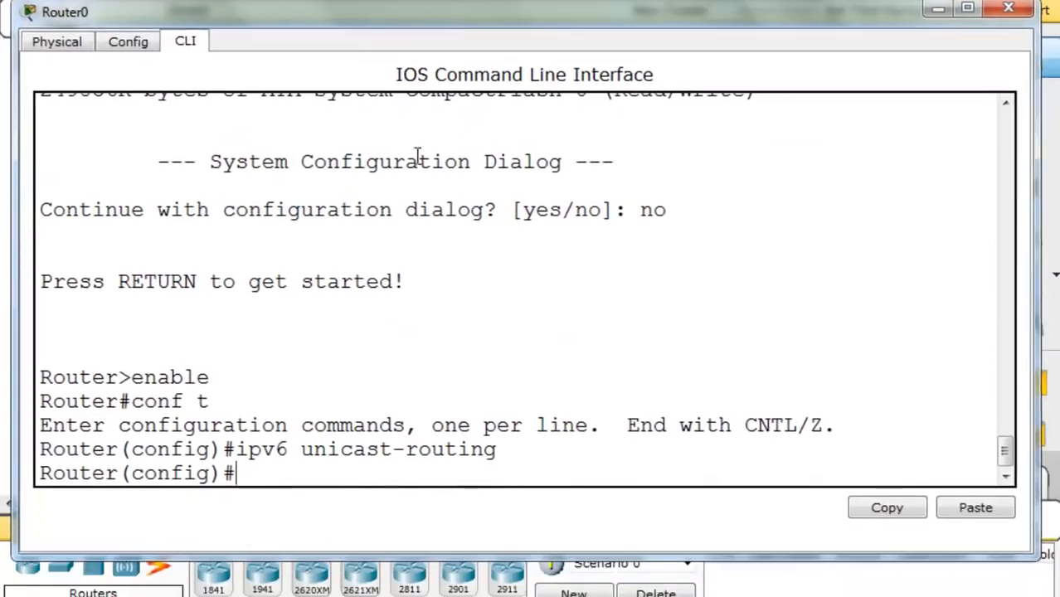
text(int g0/0)
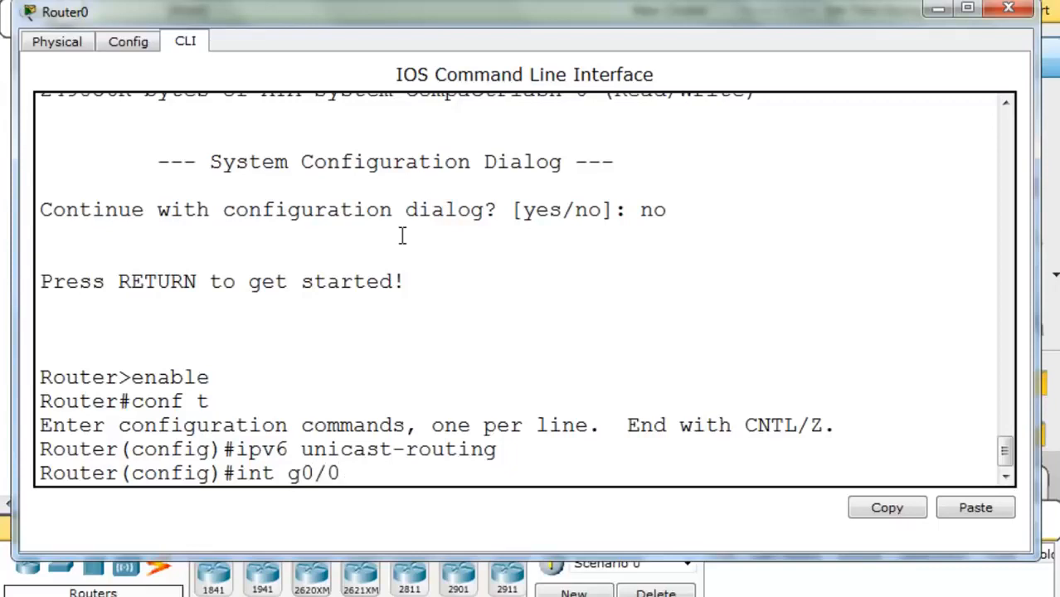
key(Return)
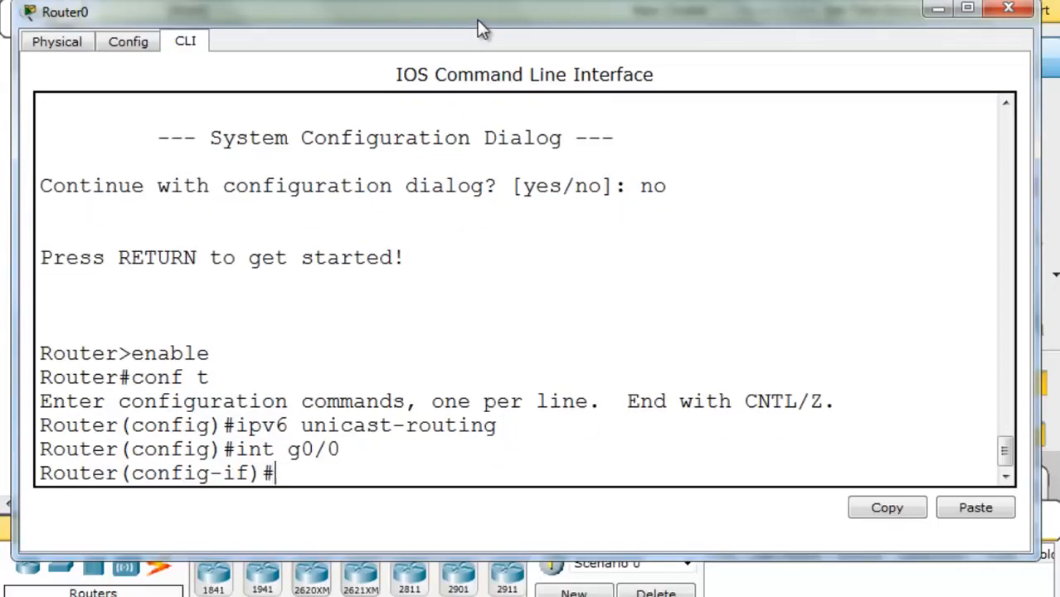
Assign FE80::1 to interface g0/0 as its link-local IPv6 address
text(ipv6)
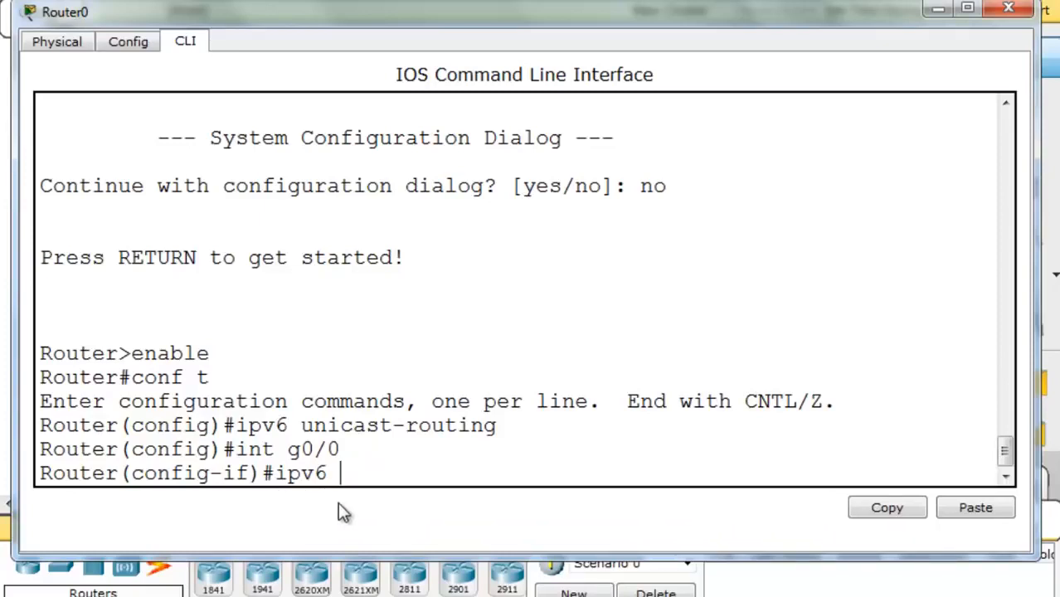
text(address )
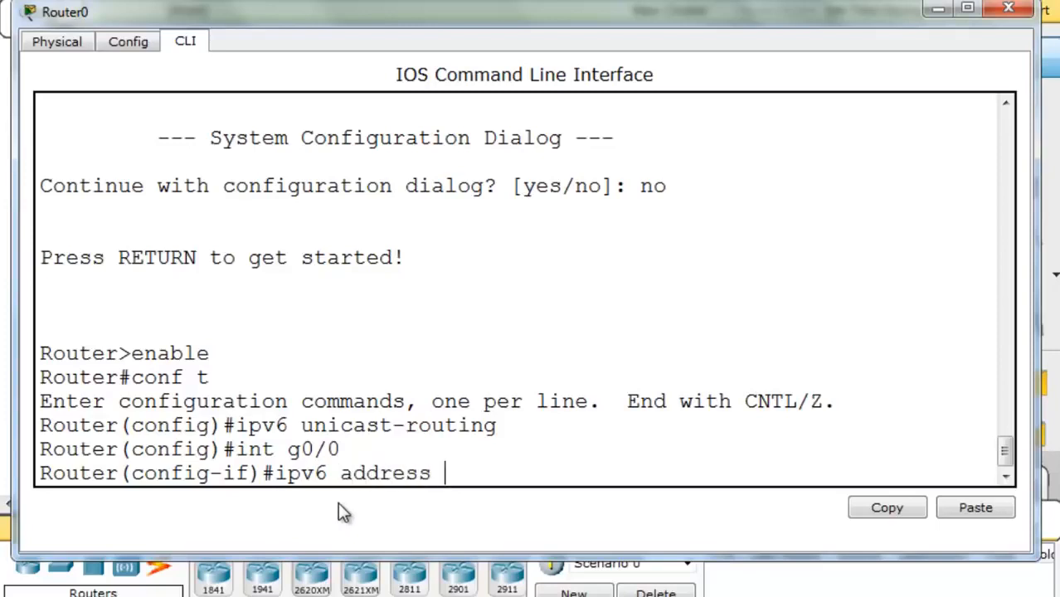
text(FE80)
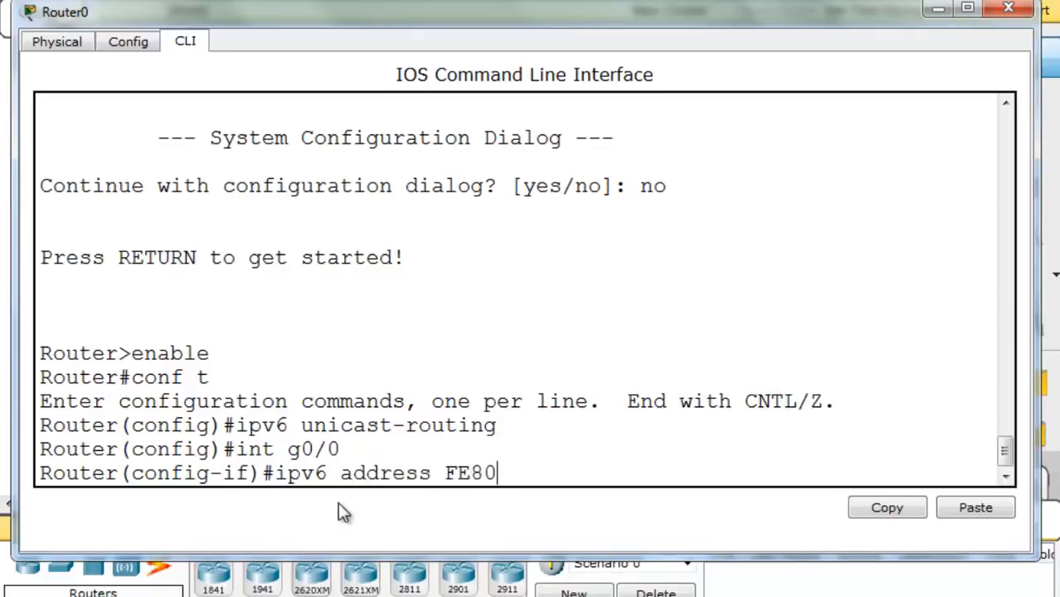
text(::1 link)
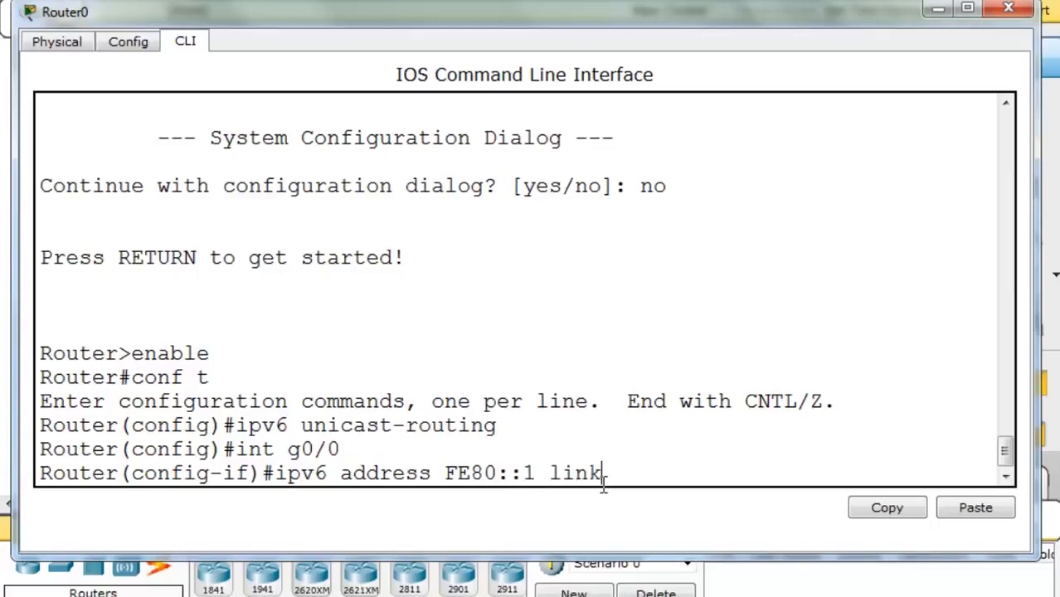
key(Tab)
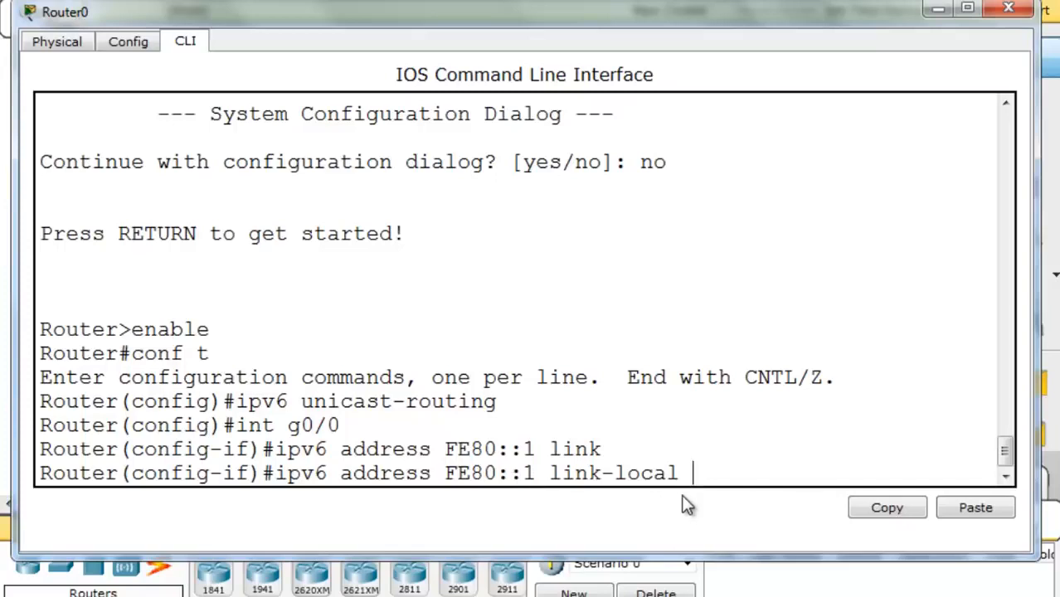
key(Return)
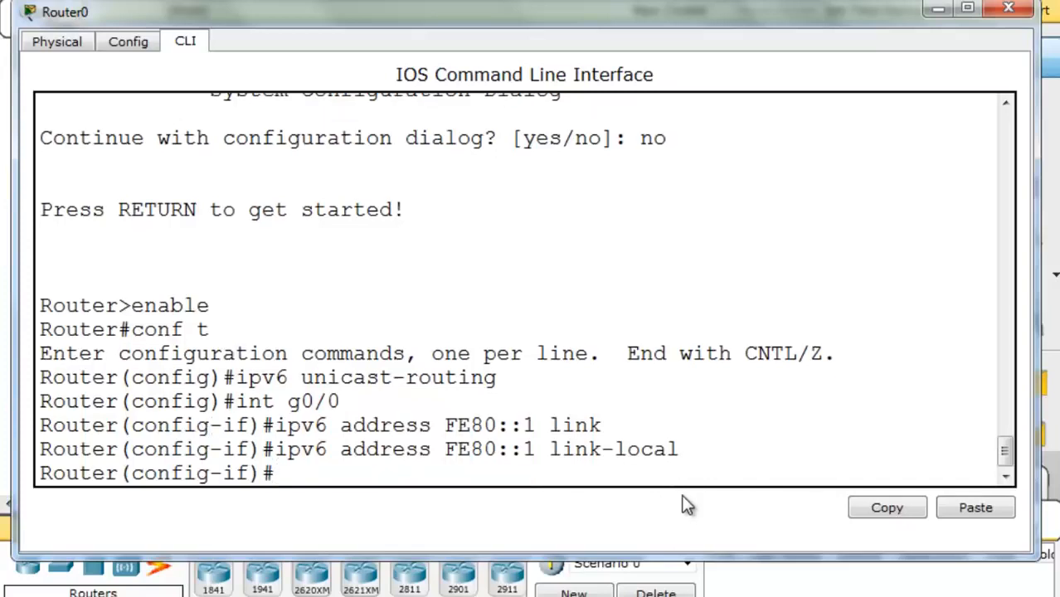
Bring up interface g0/0 with no shut and review its FE80::1 address in the command output
double_click(528, 450)
click(538, 472)
text(no shut)
key(Return)
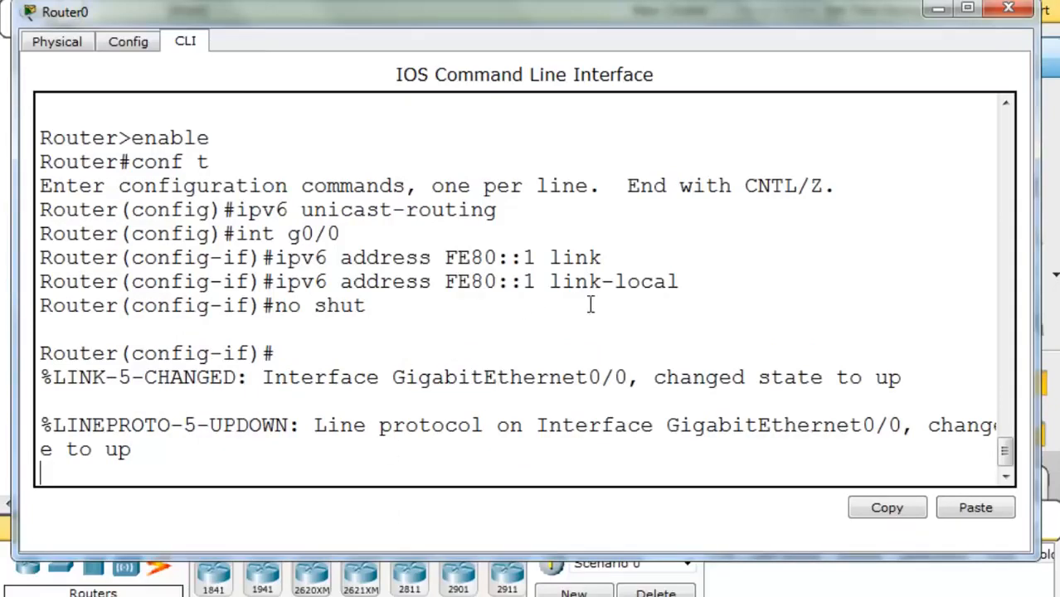
drag(445, 282, 538, 282)
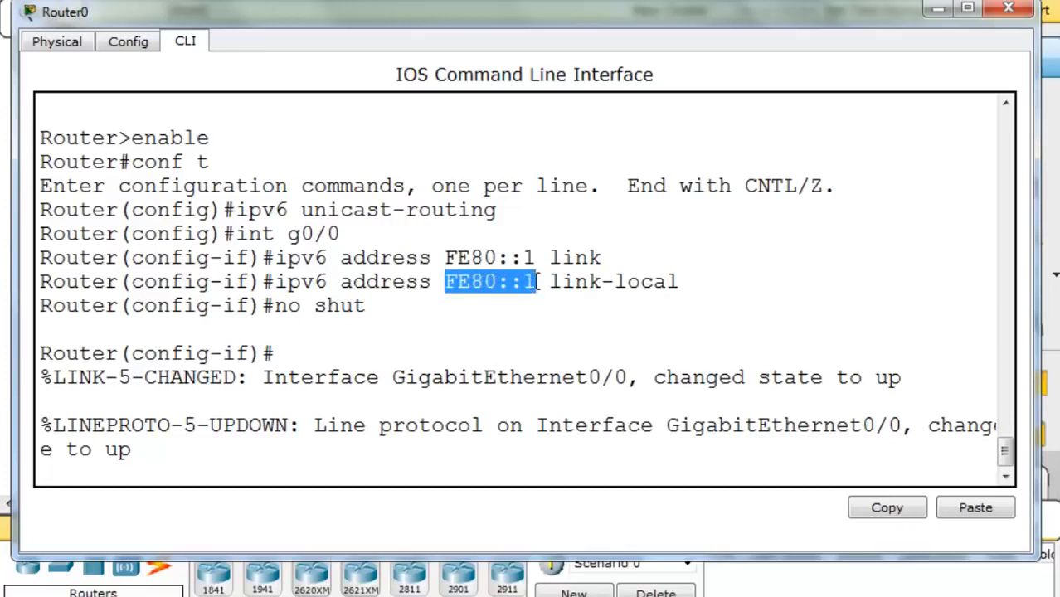
click(538, 310)
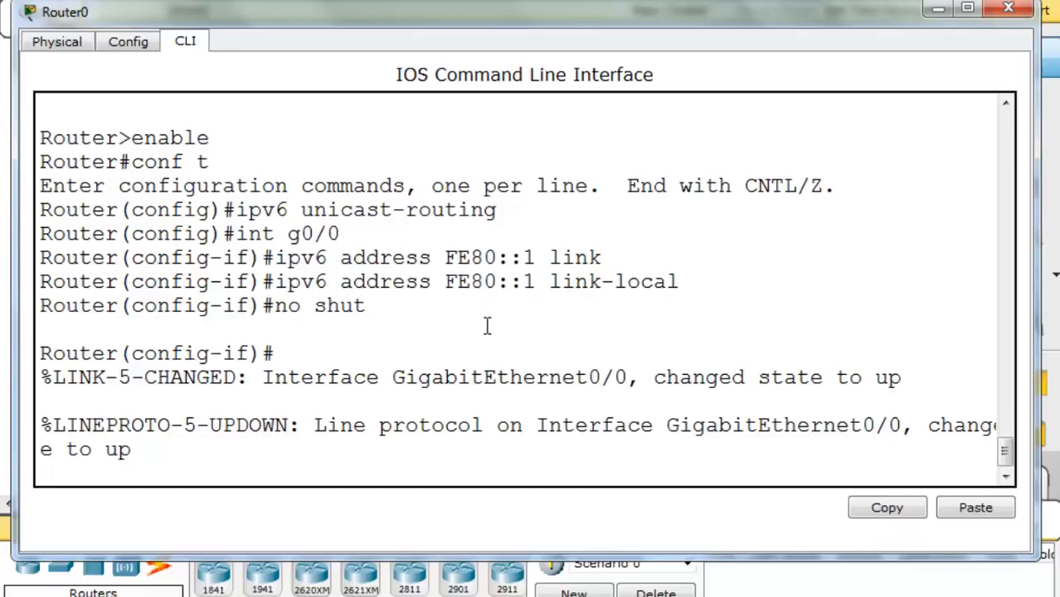
drag(446, 282, 536, 282)
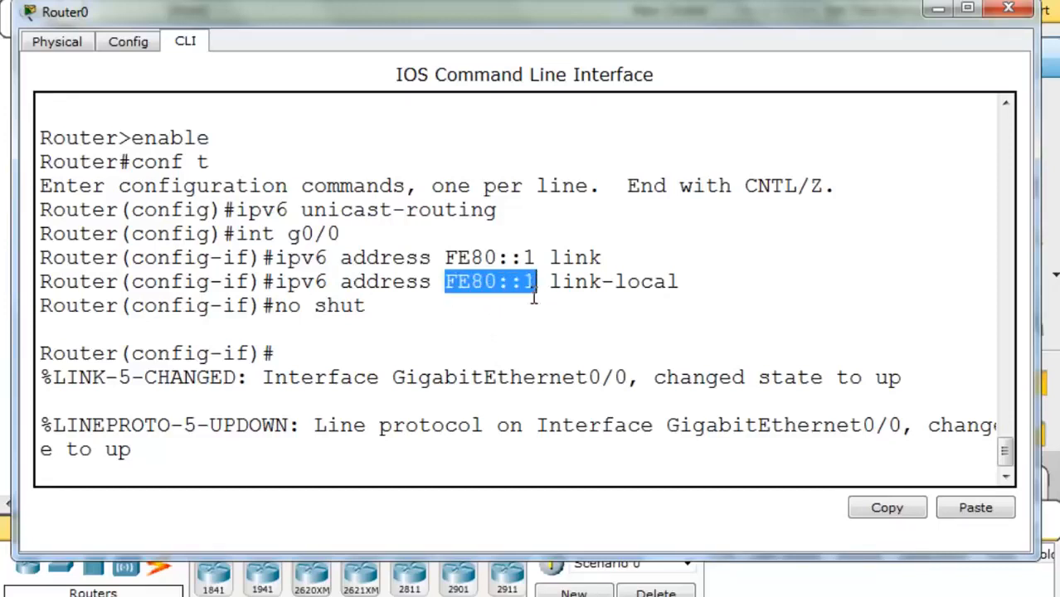
click(531, 312)
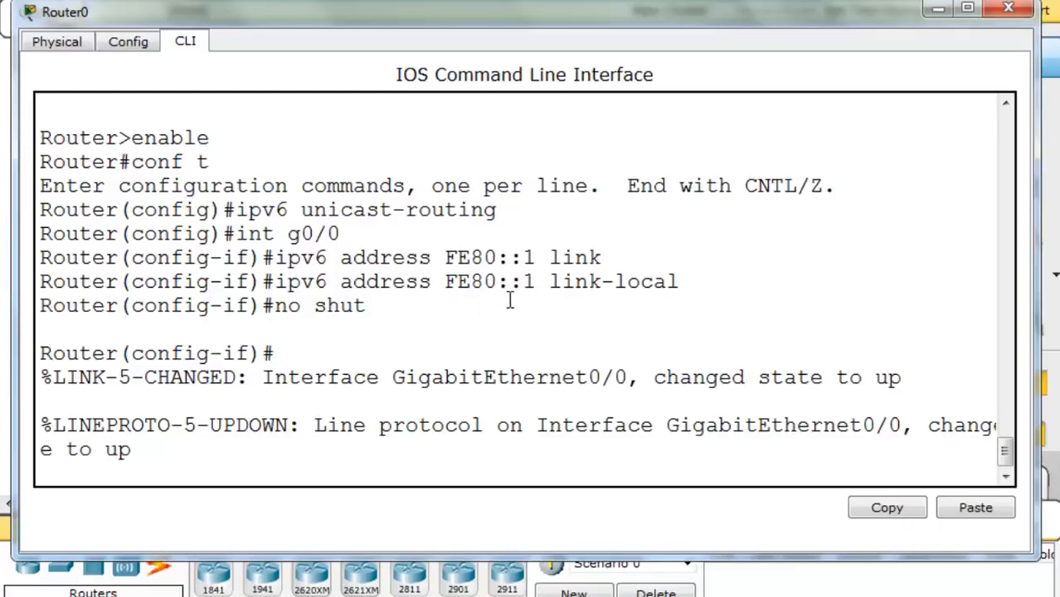
drag(500, 283, 523, 283)
click(538, 320)
key(Return)
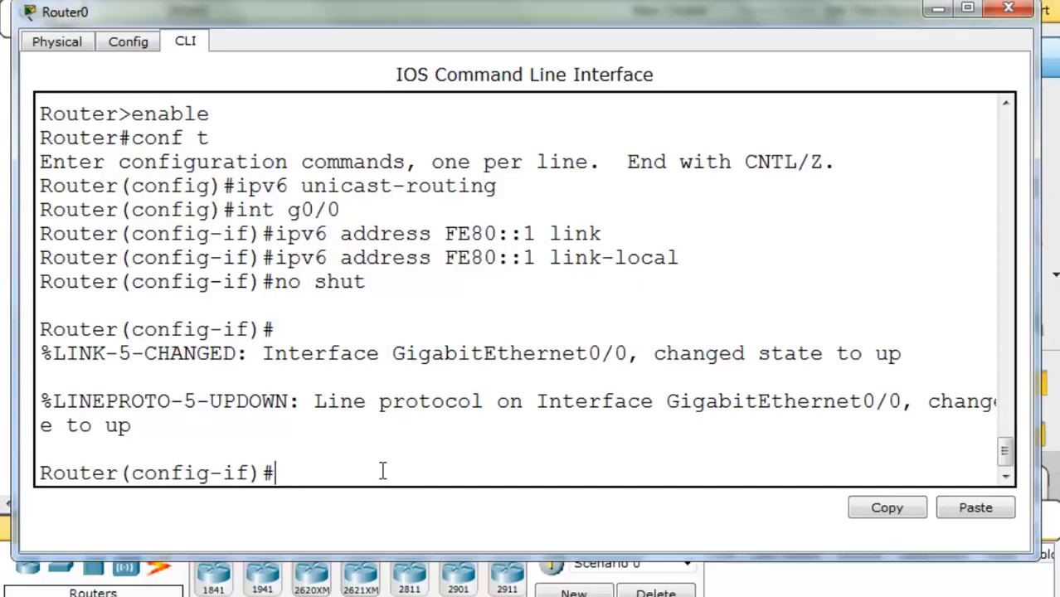
Enter interface configuration for g0/1 on Router0 and assign FE80::1 as its link-local IPv6 address
text(int g0)
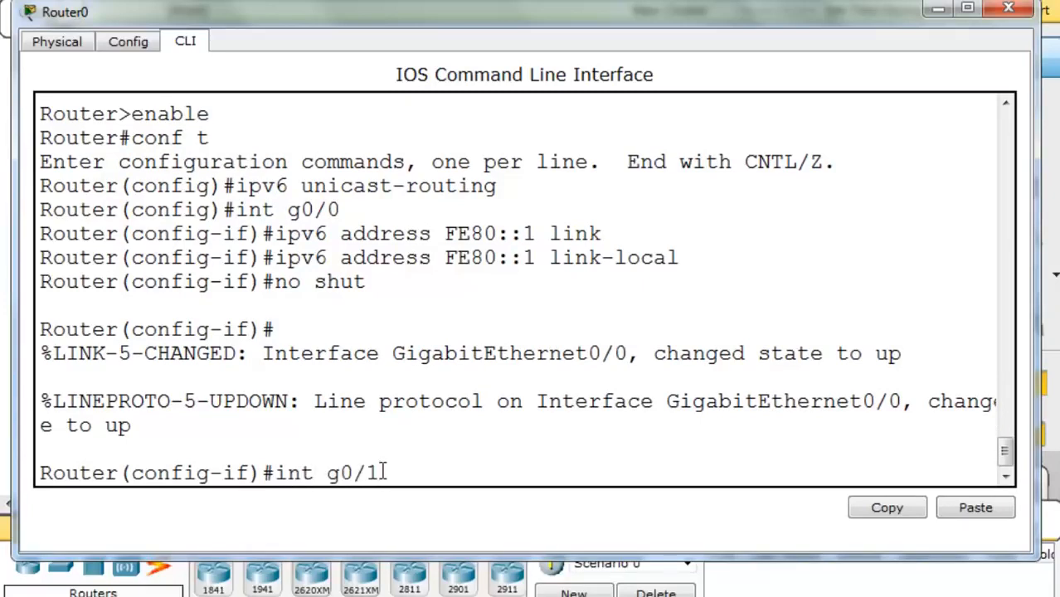
text(/1)
key(Return)
text(no shut)
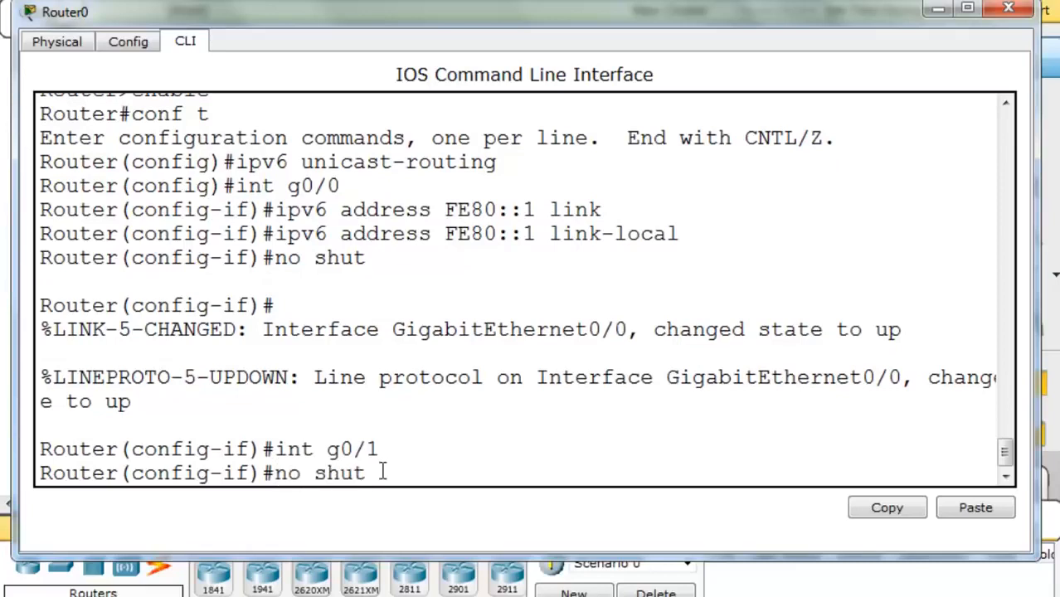
key(Up)
key(Up)
key(Up)
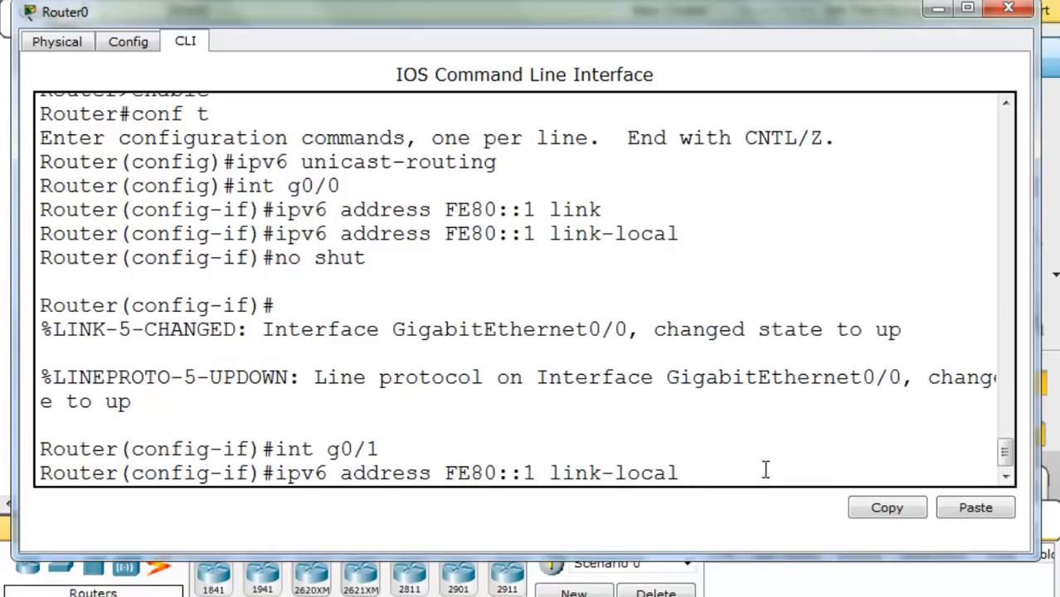
key(Return)
Bring up Router0's interface g0/1 with no shut and close the router's window
text(no shut)
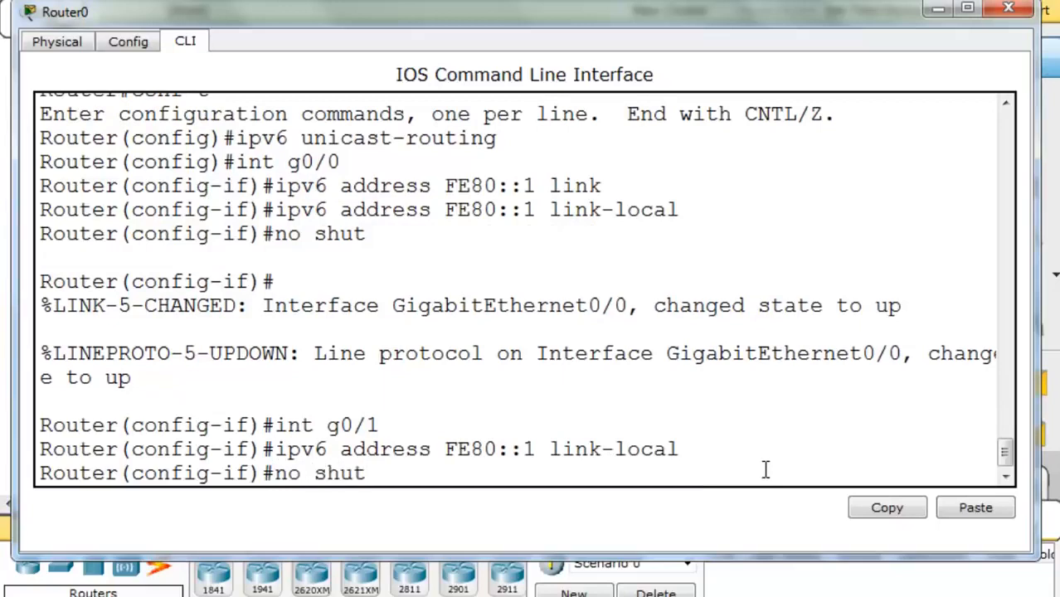
key(Return)
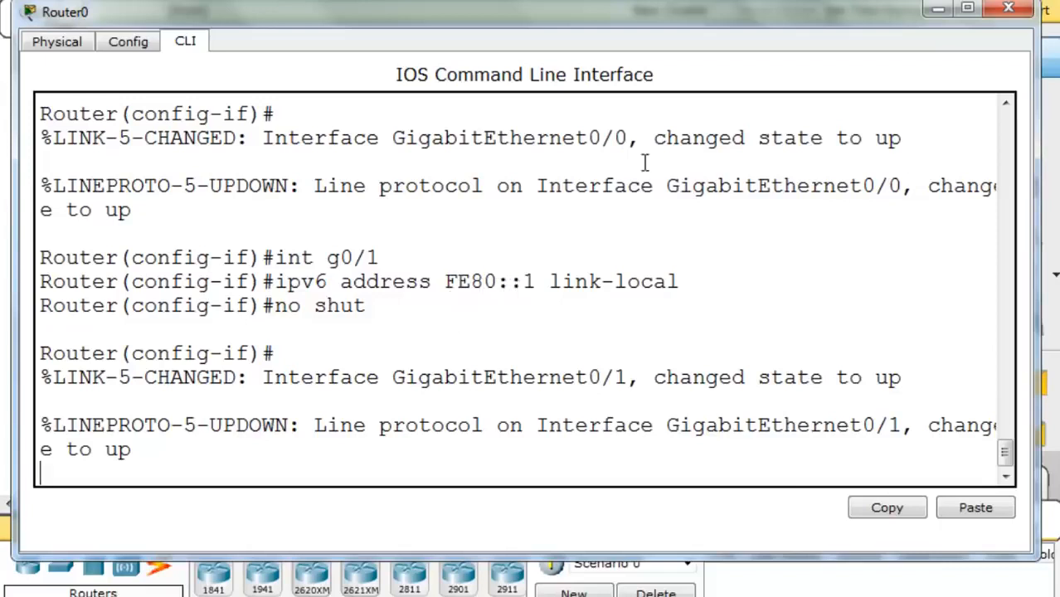
click(1009, 8)
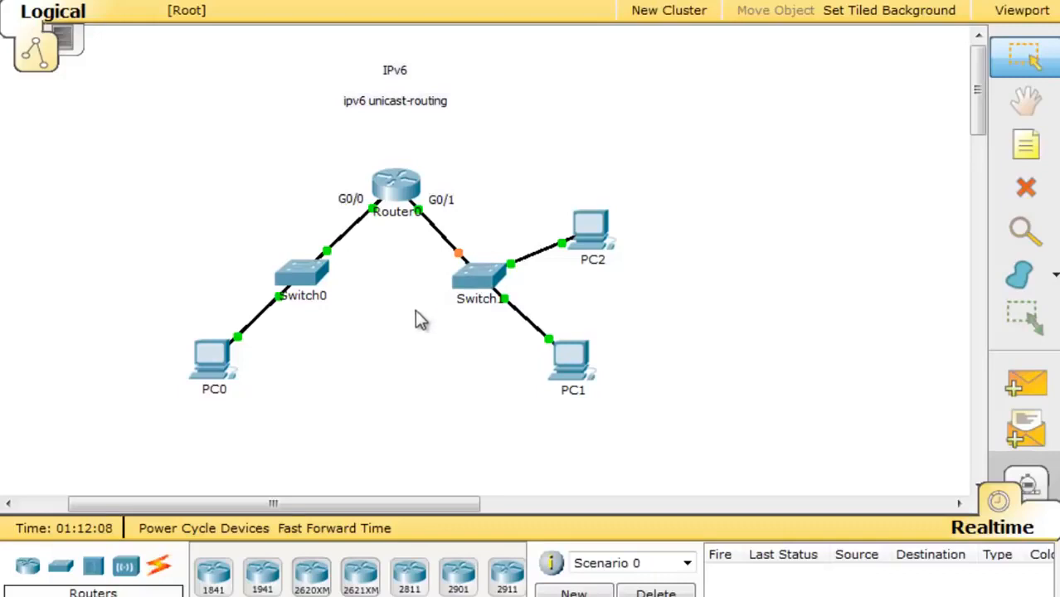
Ping FE80::1 from PC1's command prompt, widen the window to read the replies, and close PC1
click(578, 372)
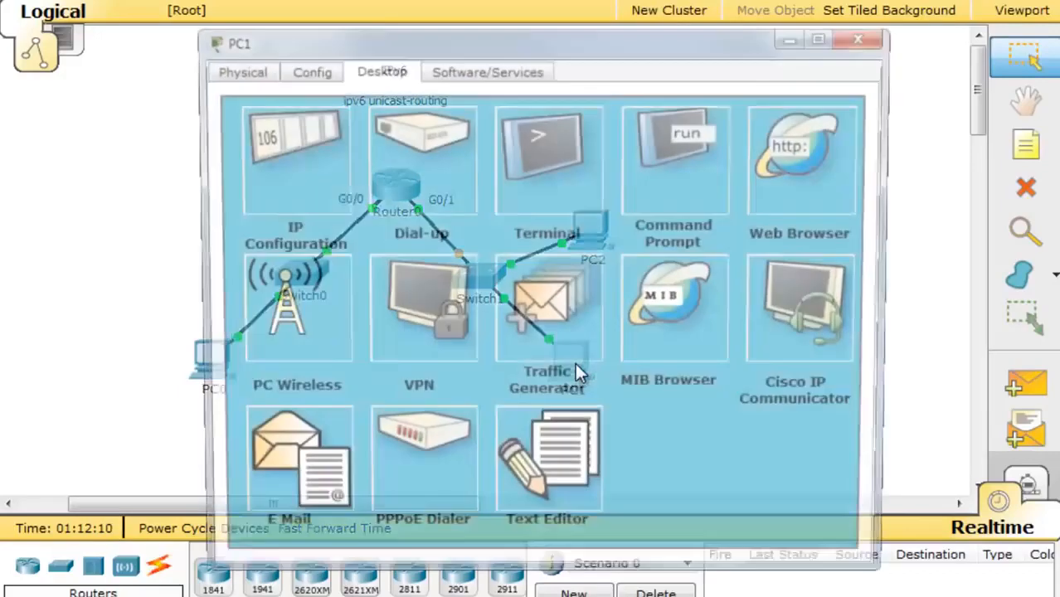
click(664, 172)
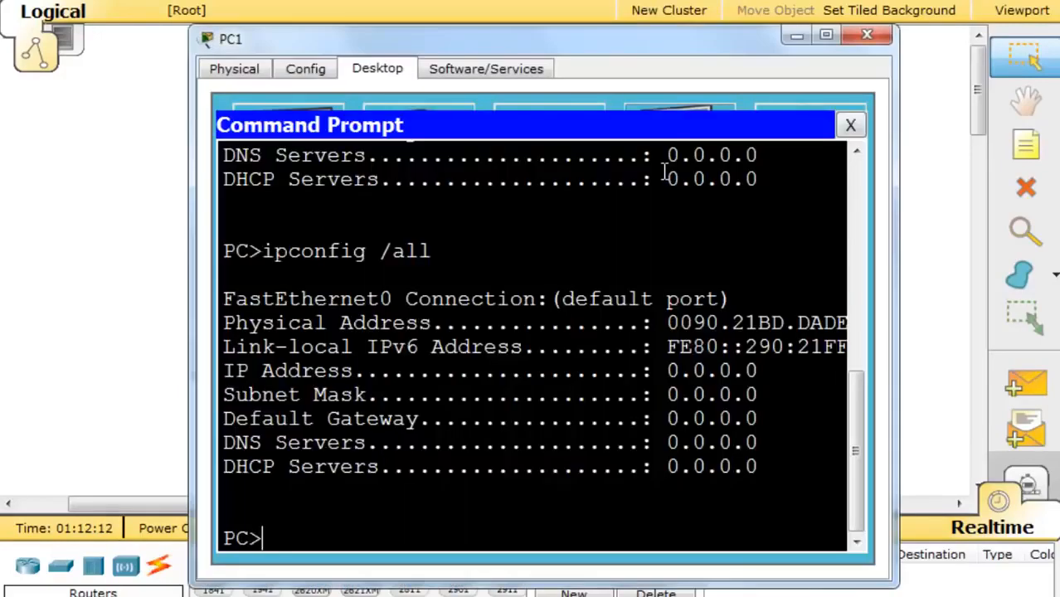
text(p)
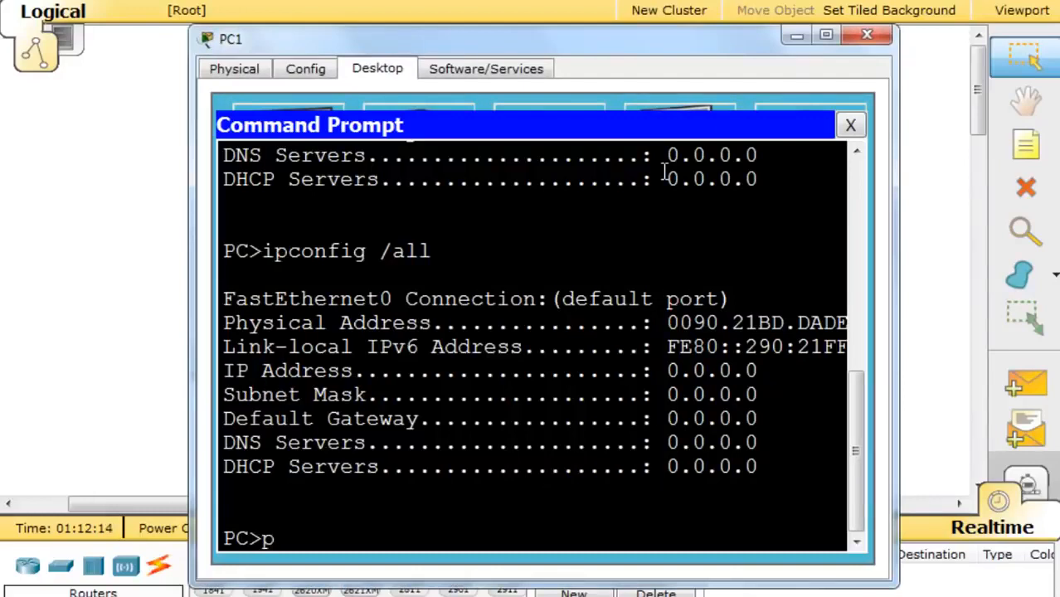
text(ing FE80)
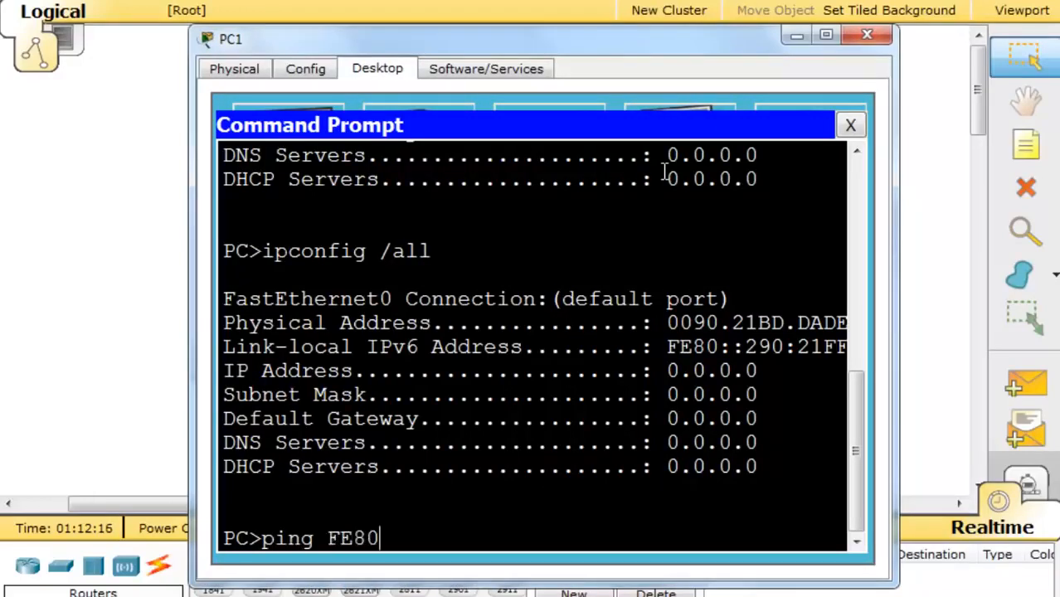
text(::1)
key(Return)
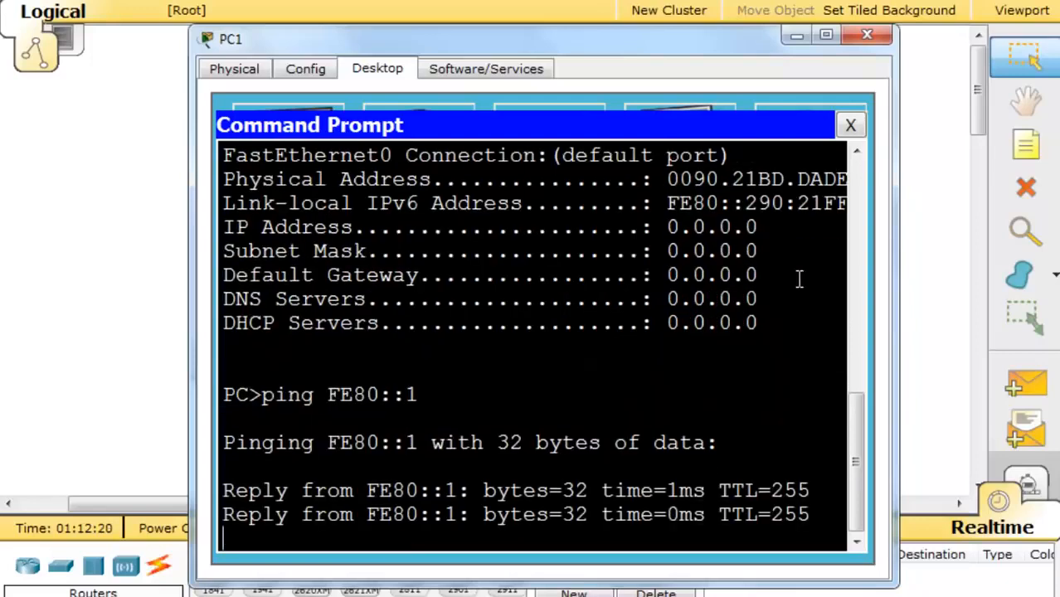
drag(194, 345, 23, 341)
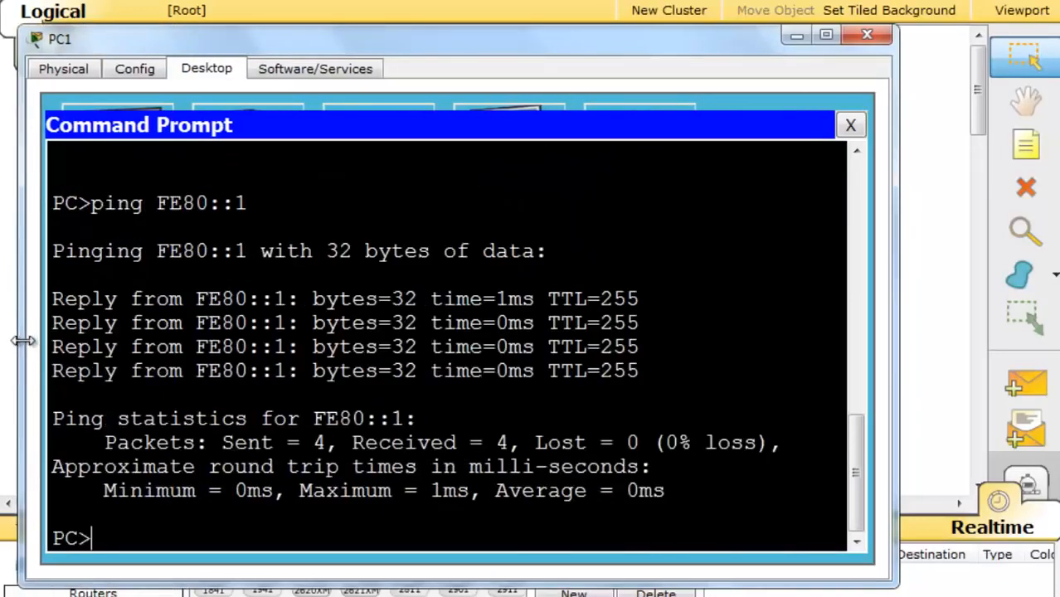
drag(895, 268, 967, 269)
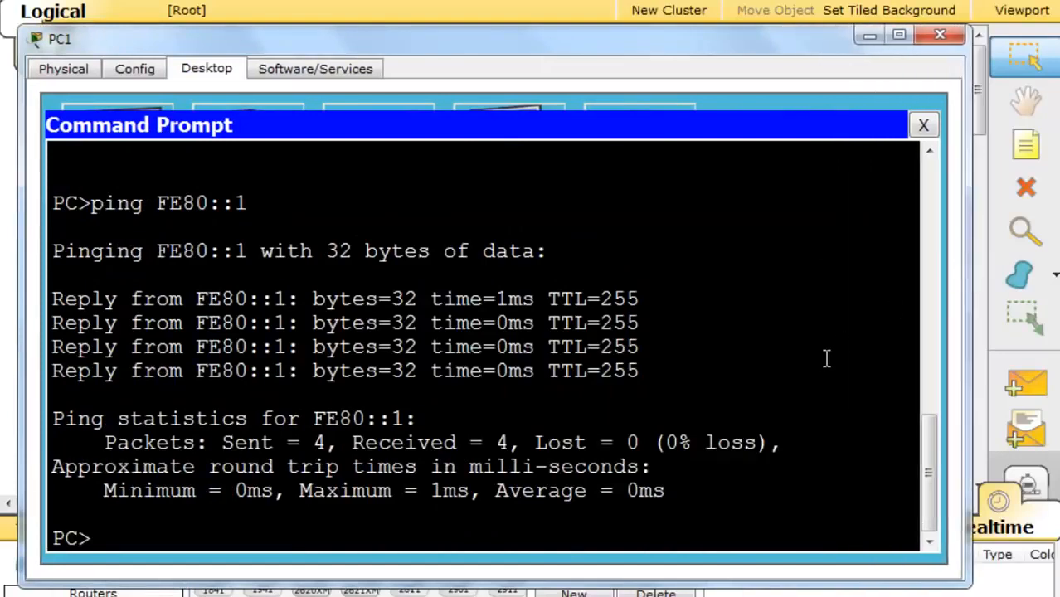
click(923, 125)
click(940, 34)
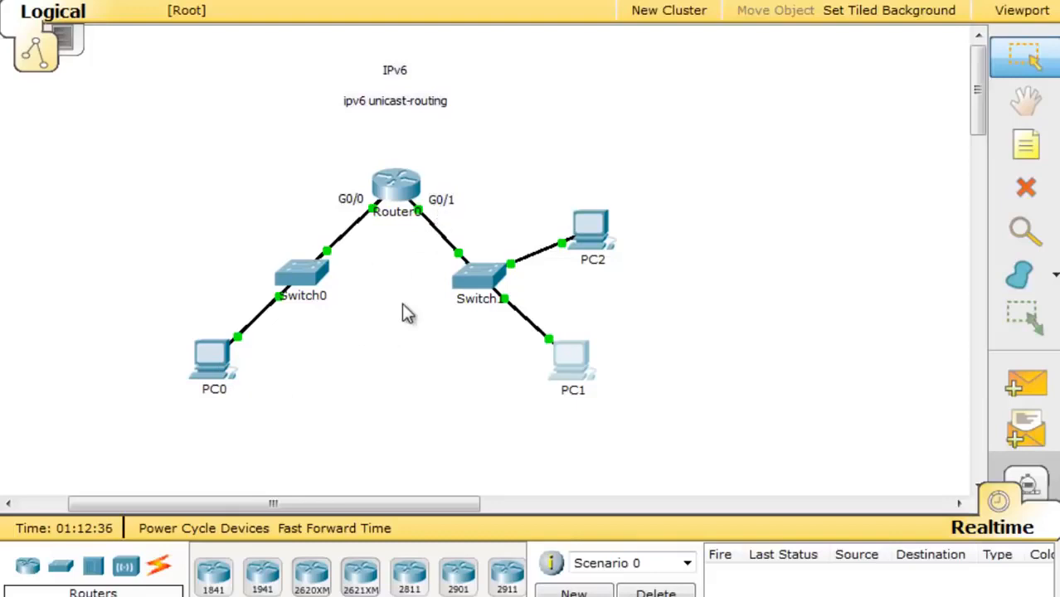
Check the link-local address in PC0's IP configuration and close the configuration
mouse_move(197, 403)
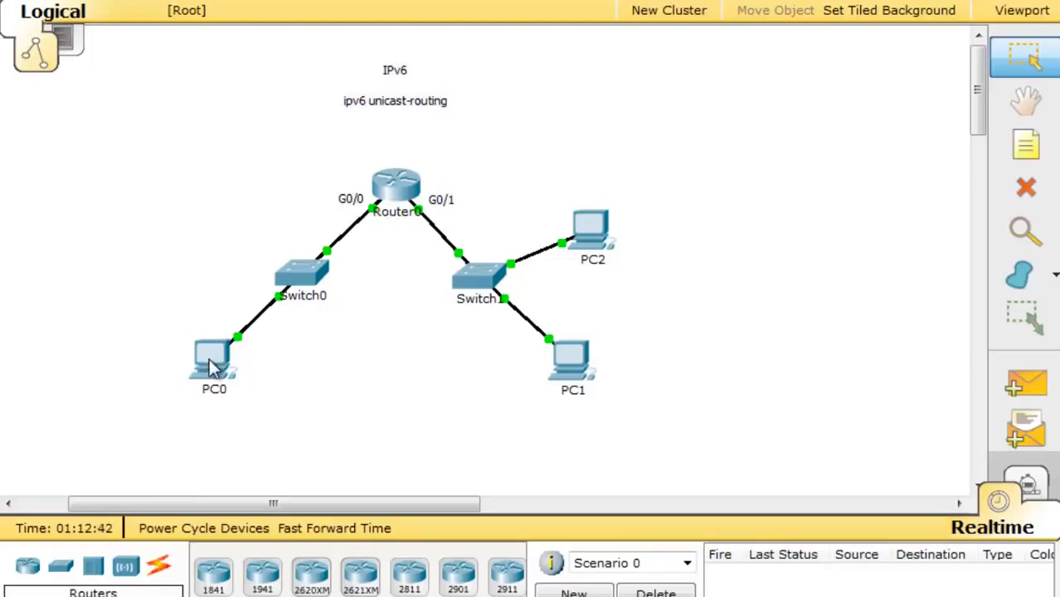
click(210, 360)
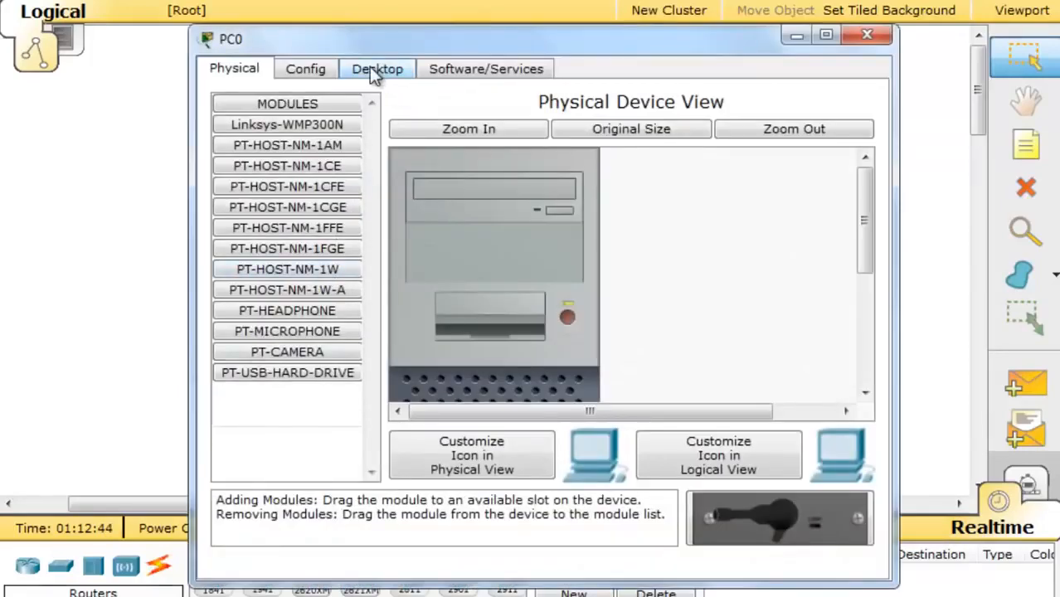
click(375, 70)
click(278, 153)
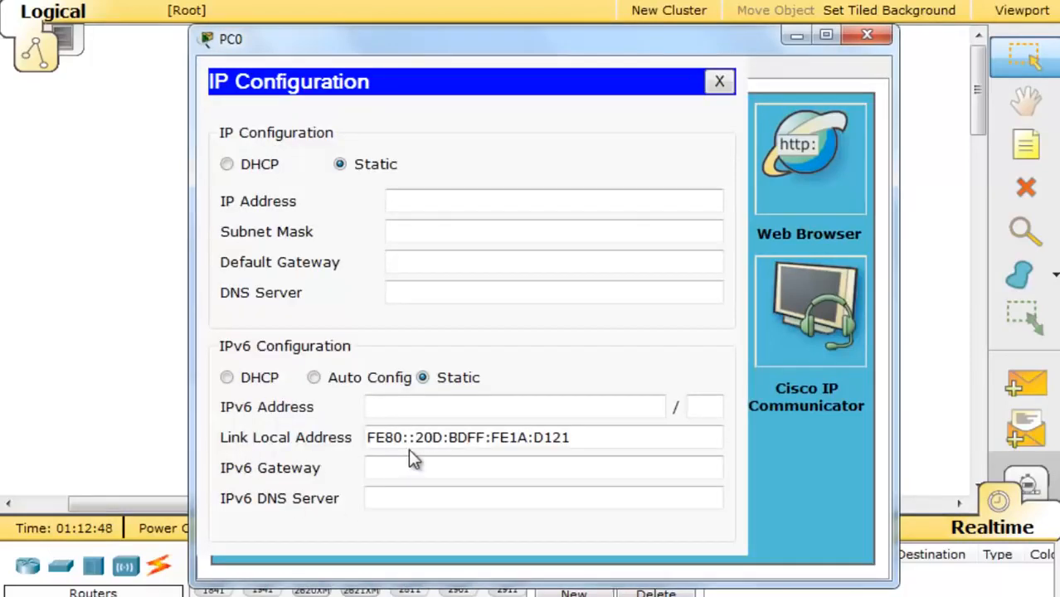
click(719, 83)
Ping FE80::1 from PC0's command prompt and close PC0
click(672, 140)
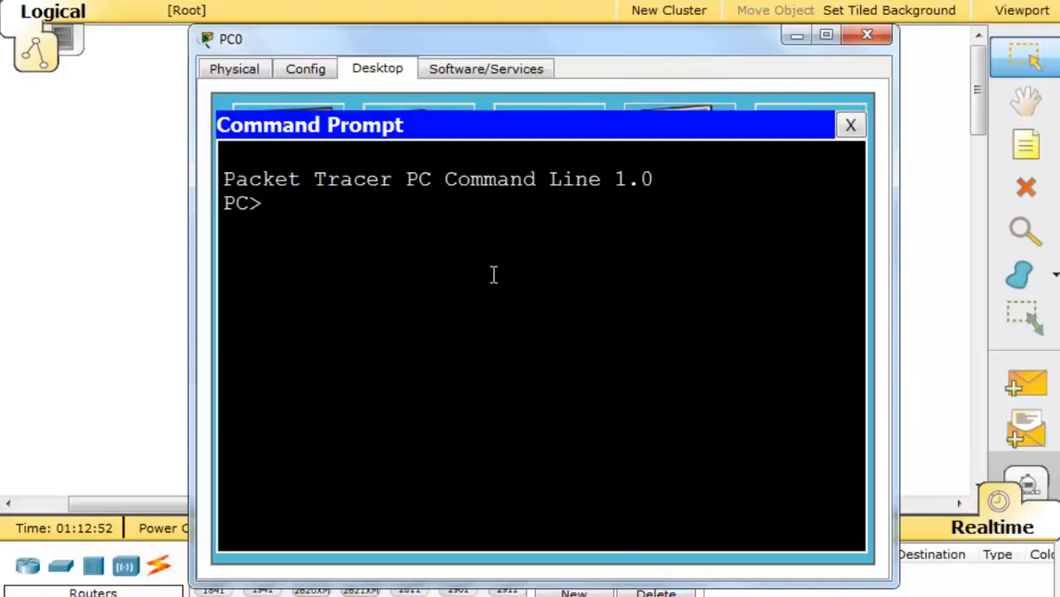
text(ping )
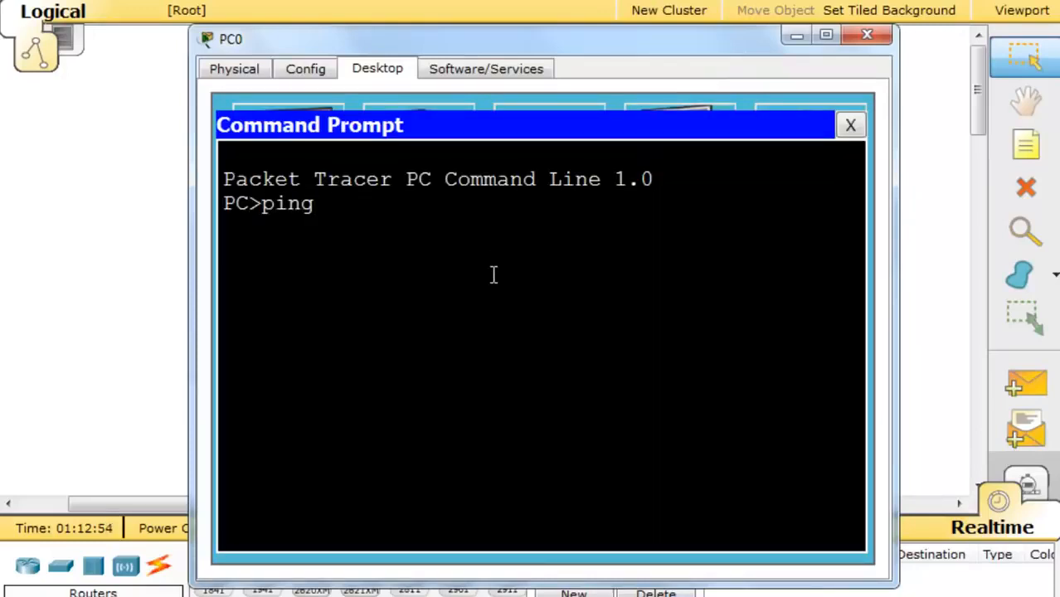
text(FE80)
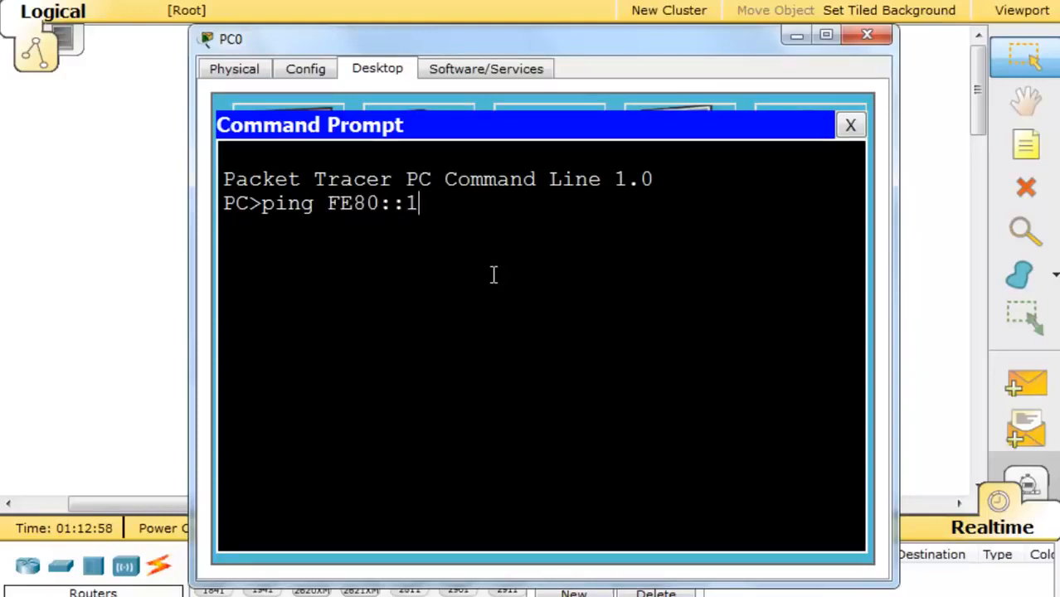
text(::1)
key(Return)
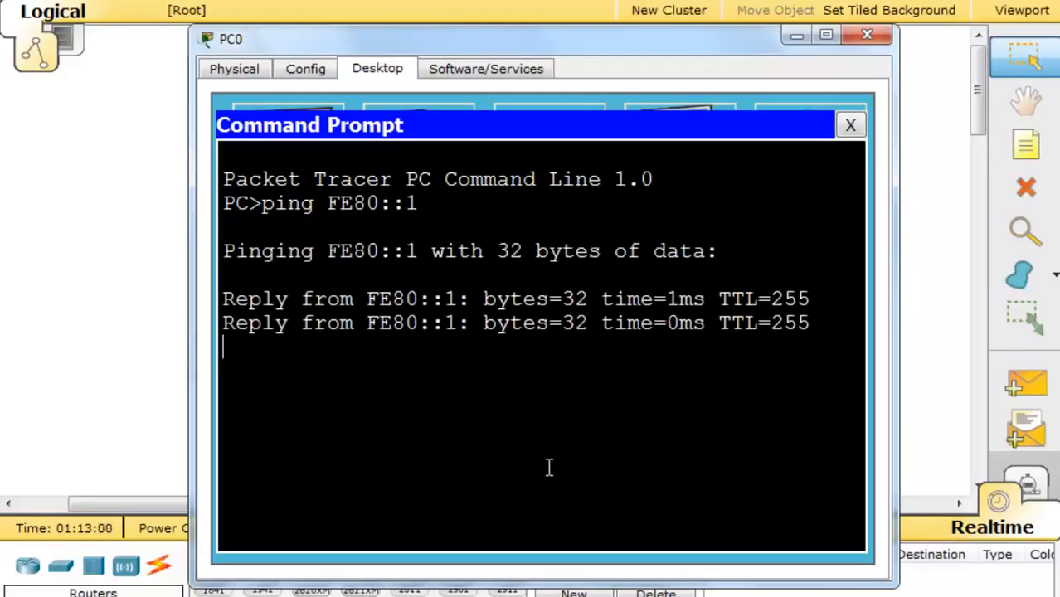
click(852, 126)
click(869, 35)
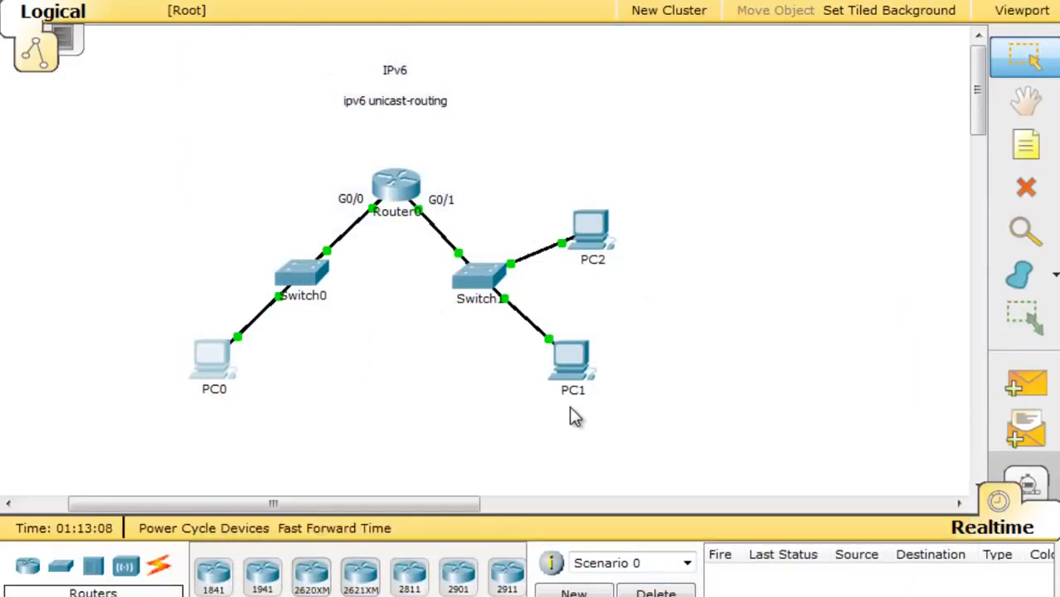
Copy PC1's link-local IPv6 address from its IP configuration and close PC1
mouse_move(571, 407)
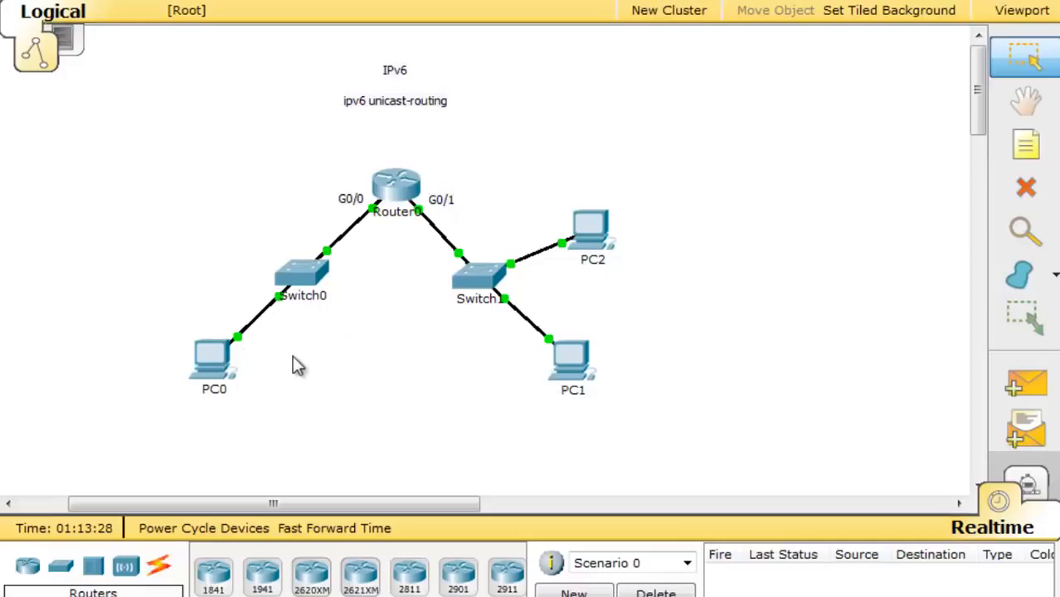
click(569, 359)
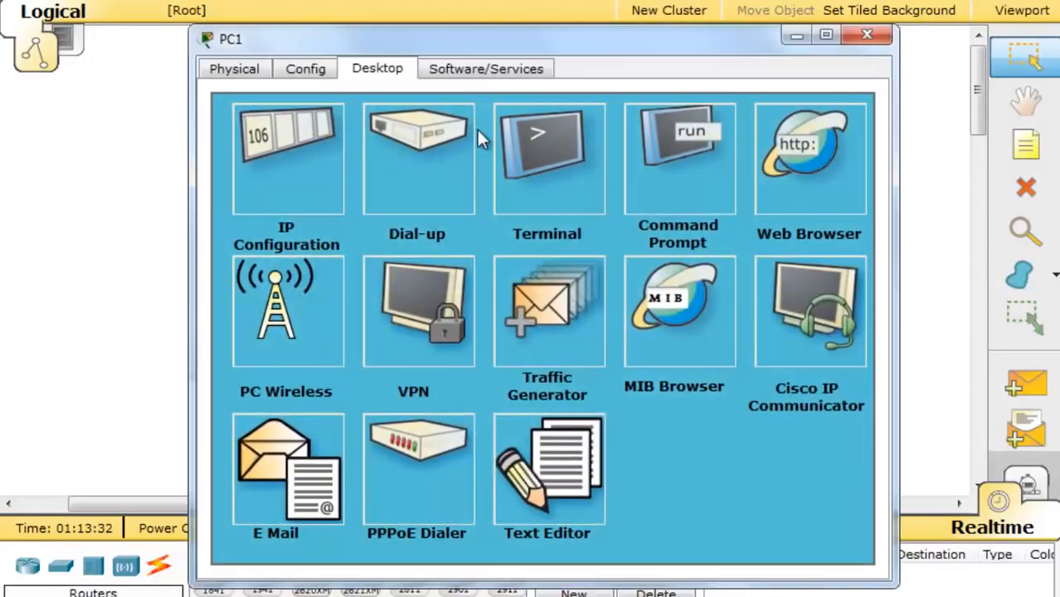
click(287, 136)
drag(568, 446, 308, 463)
right_click(402, 443)
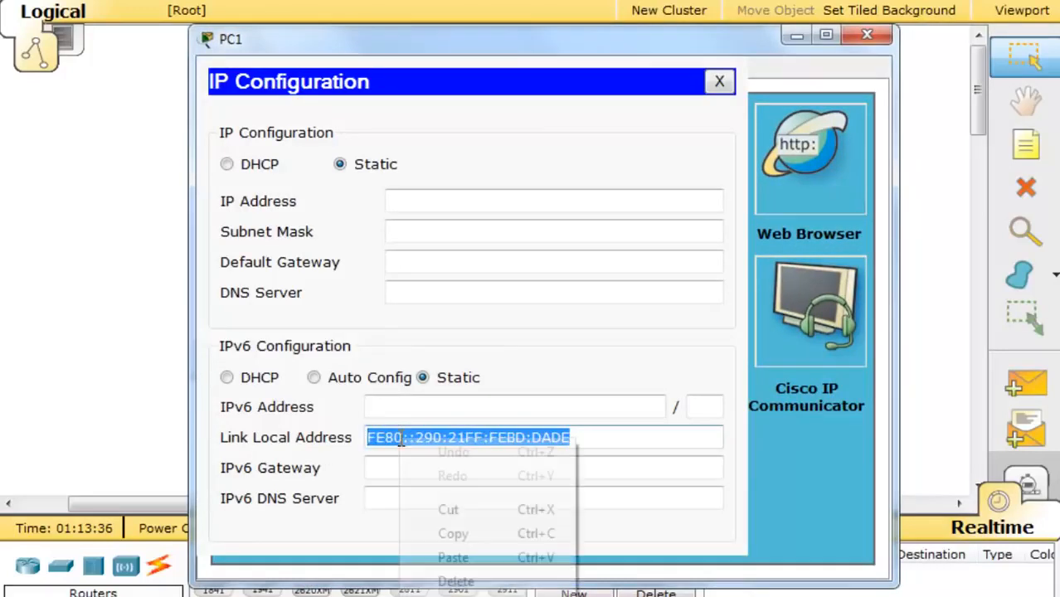
click(465, 537)
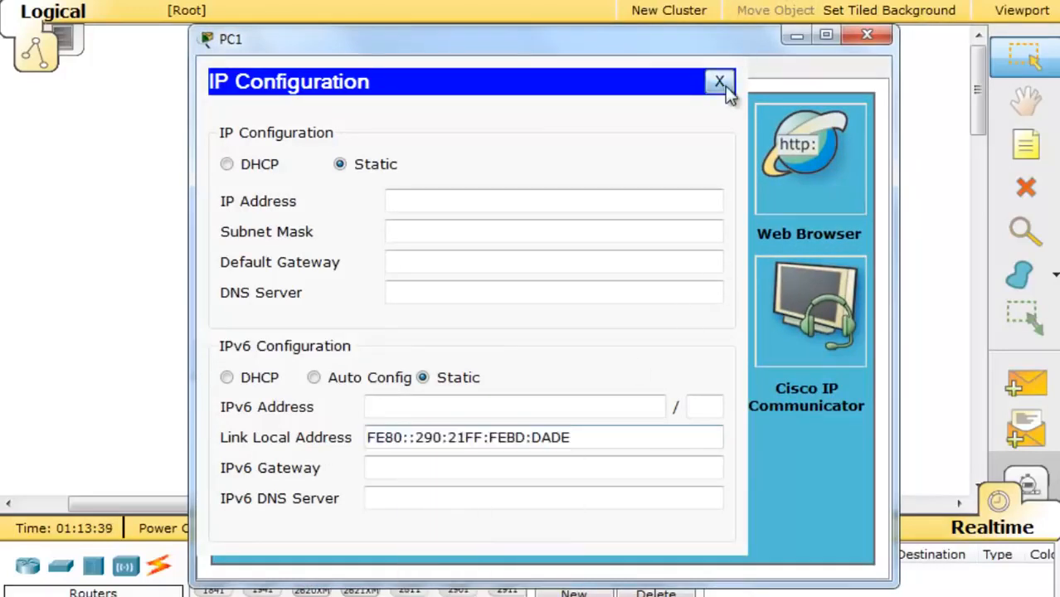
click(720, 81)
click(867, 34)
Ping PC1's copied address FE80::290:21FF:FEBD:DADE from PC0's command prompt, enlarge the window to read the output, and close PC0
click(213, 368)
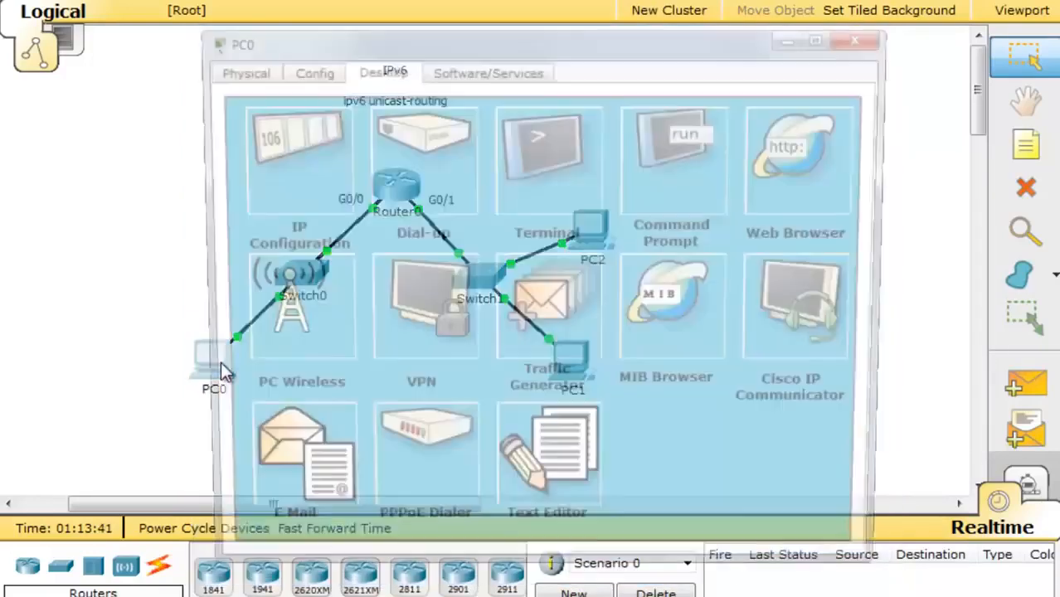
click(661, 155)
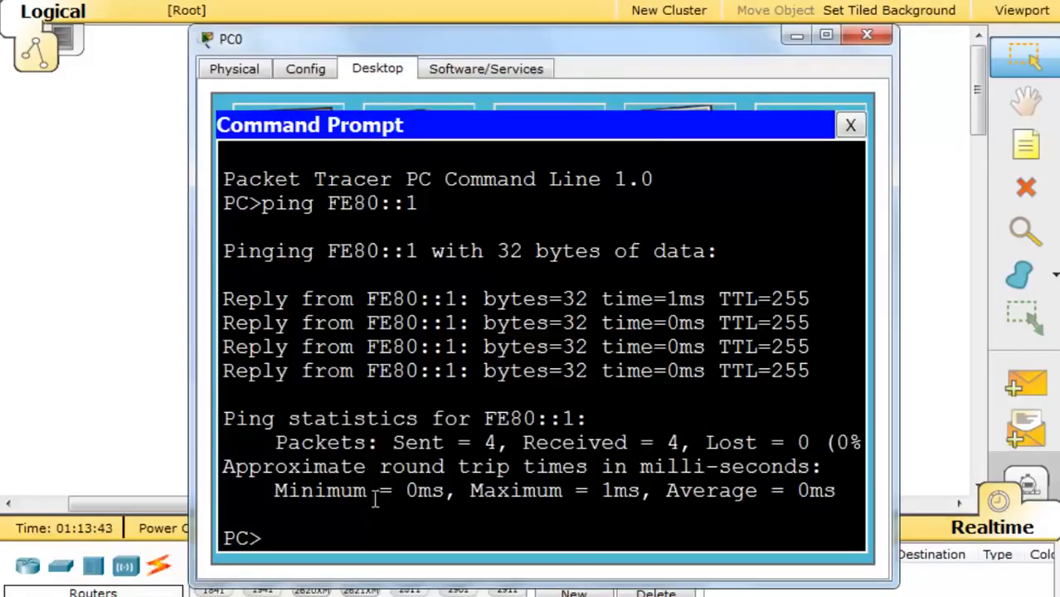
text(ping)
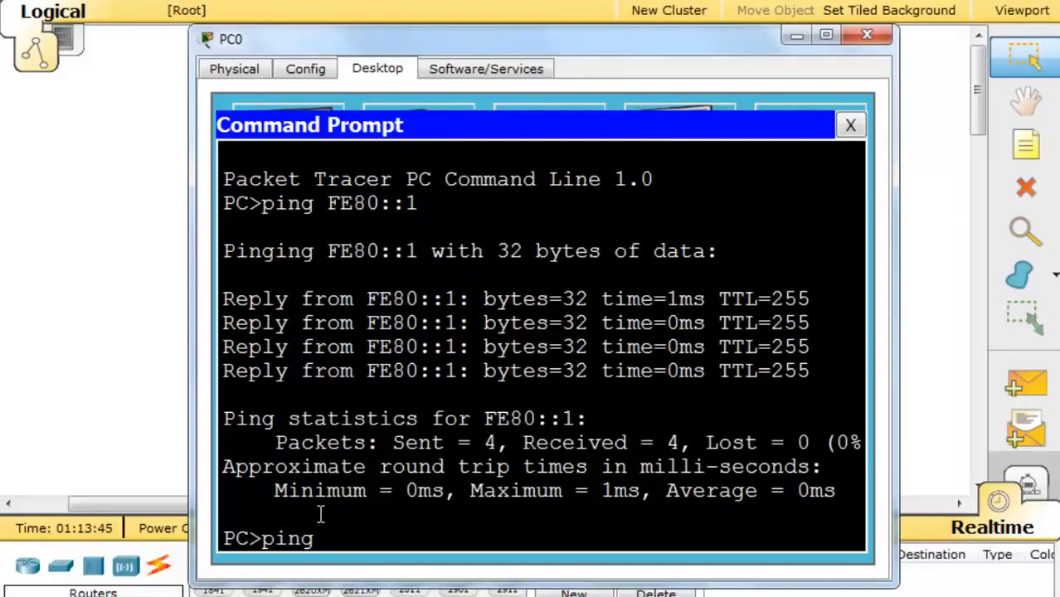
right_click(326, 537)
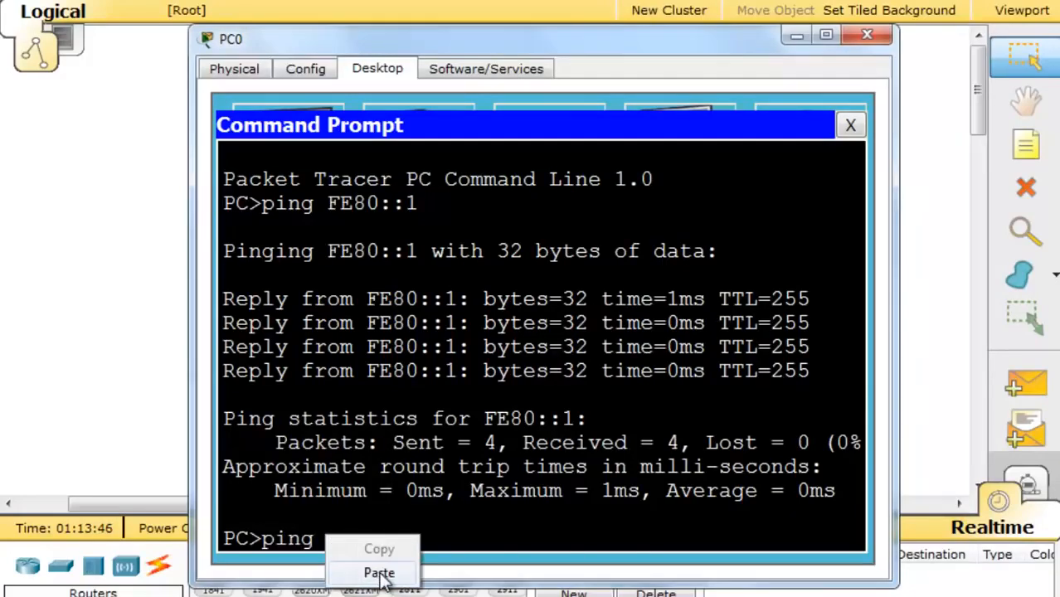
click(375, 571)
key(Return)
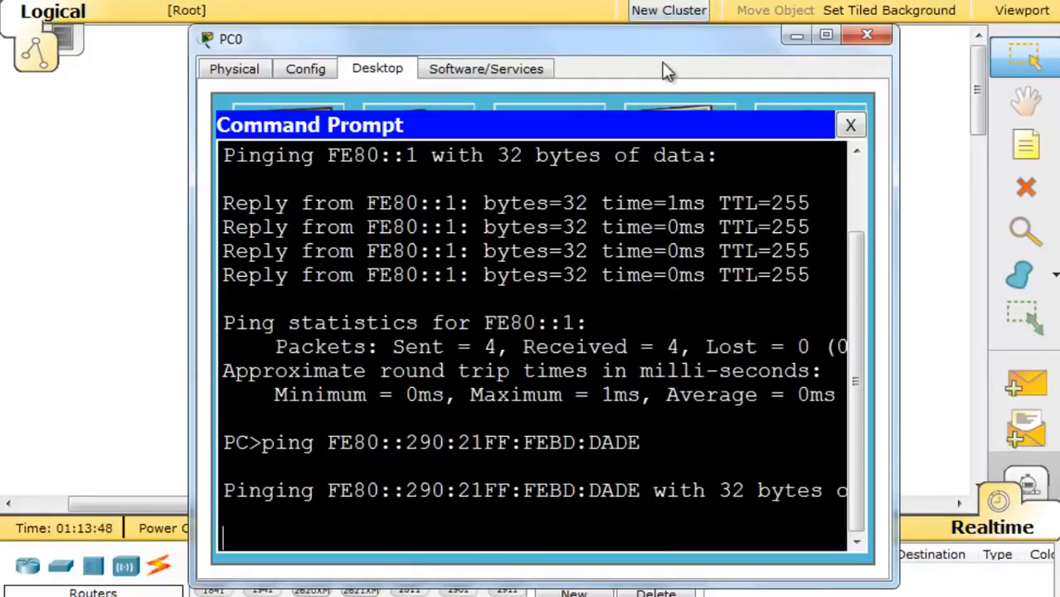
drag(672, 42, 554, 5)
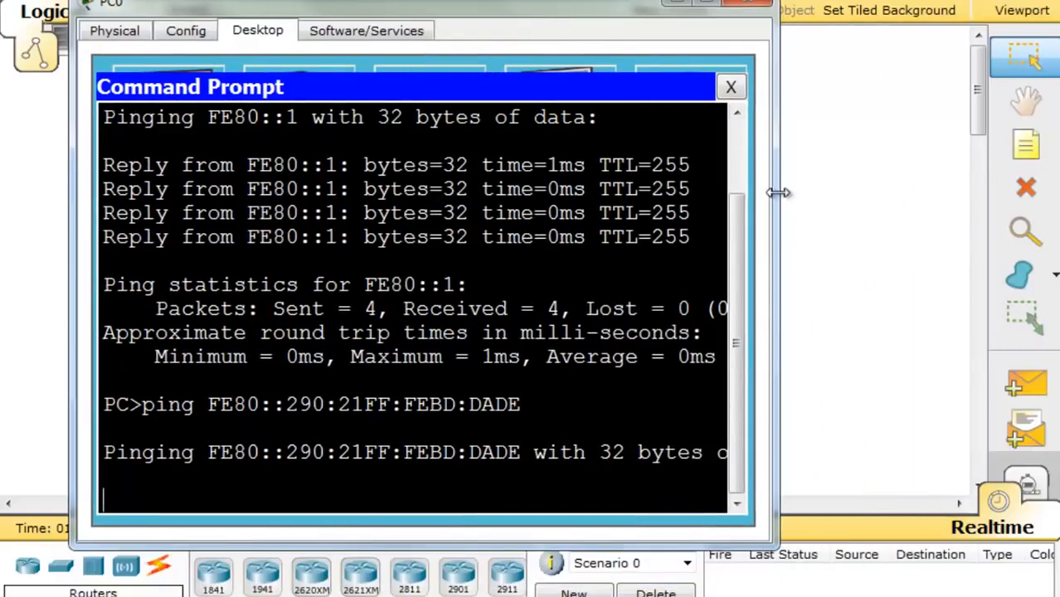
drag(773, 192, 1004, 191)
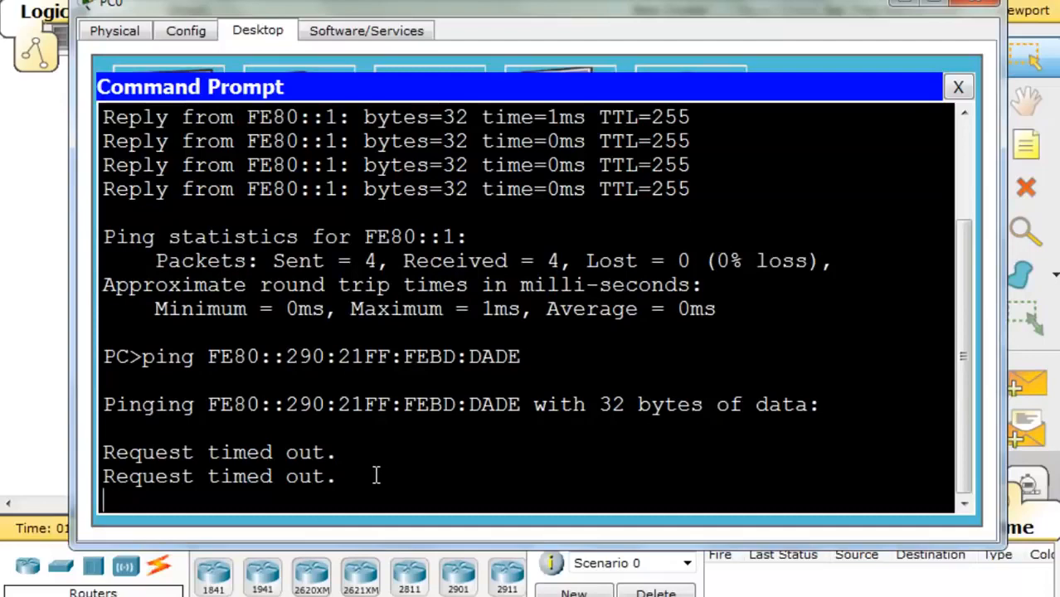
click(958, 88)
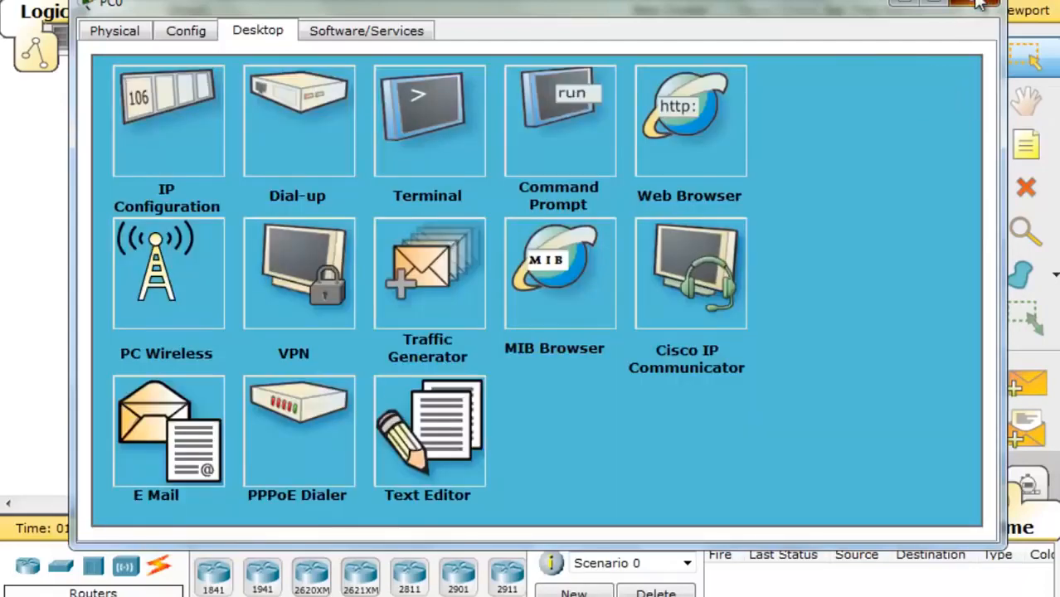
click(984, 4)
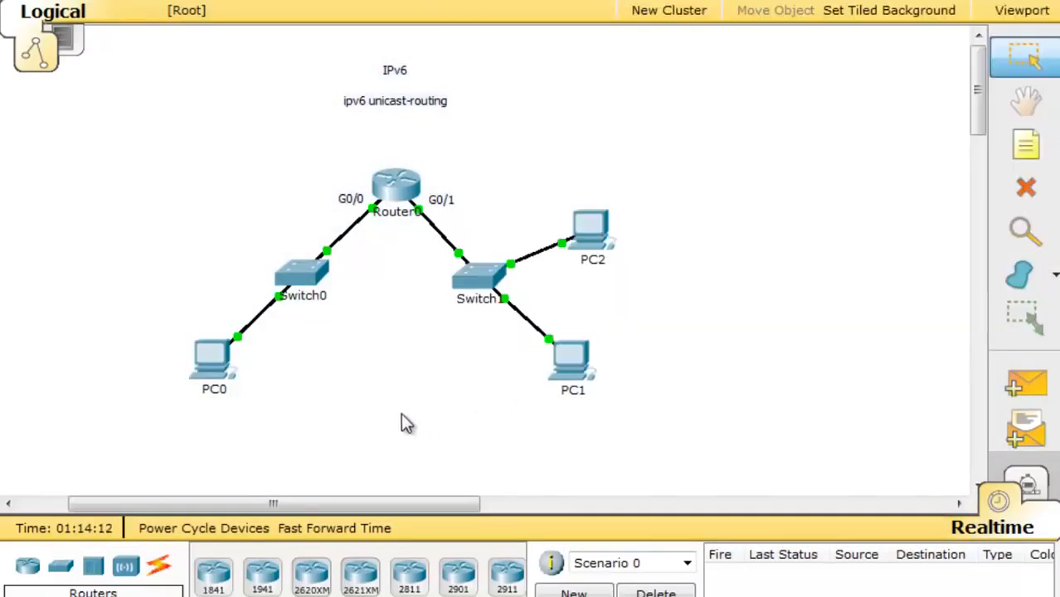
Add a note reading FE80::1 beside Router0, just above the G0/1 label
click(1022, 148)
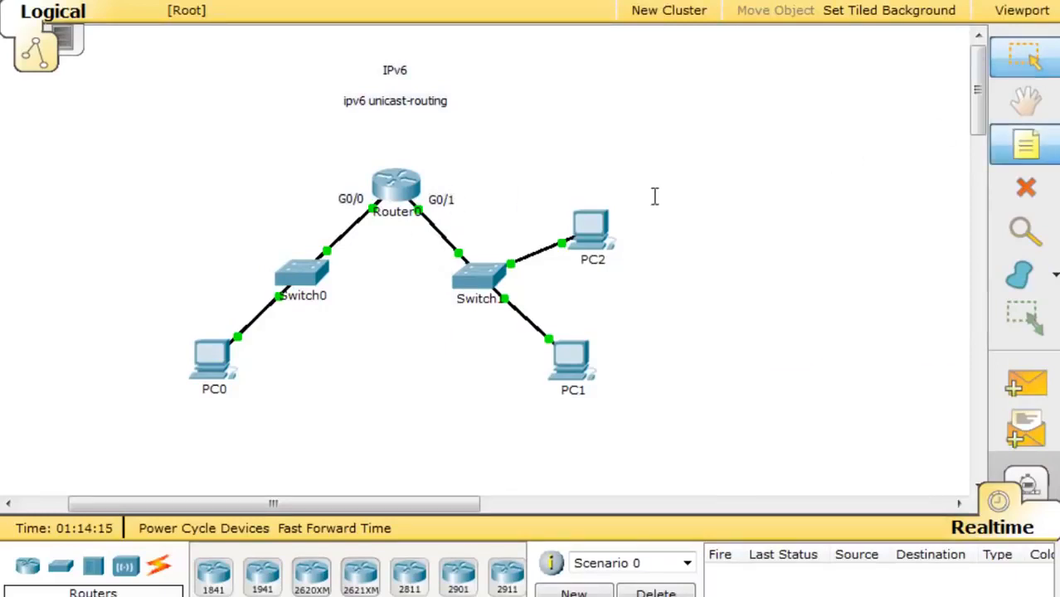
click(445, 170)
text(FE)
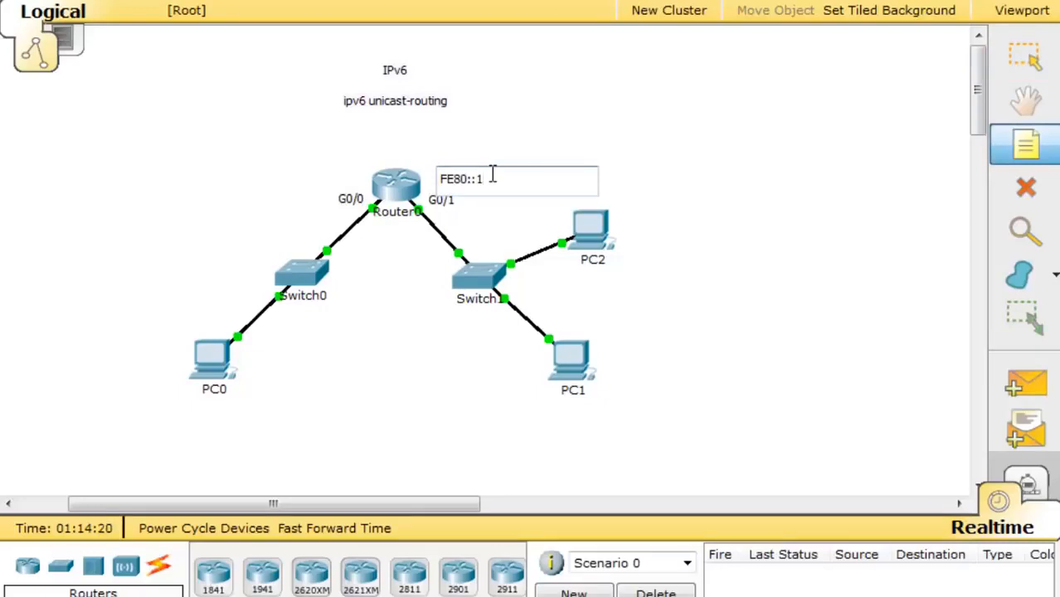
text(80::1)
key(Escape)
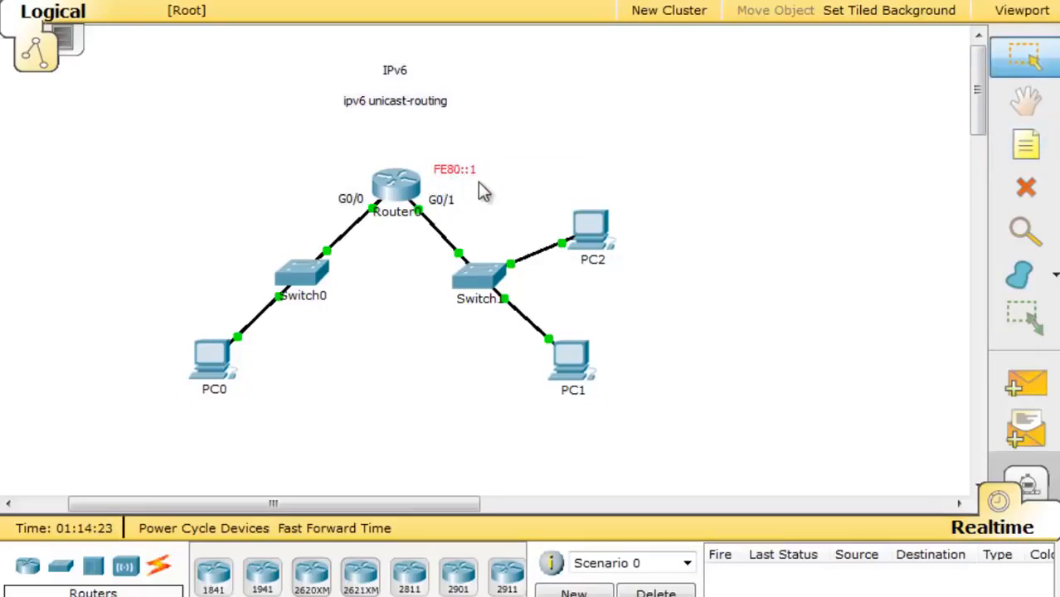
Duplicate the FE80::1 note, place the copy above Router0's G0/0 label, and align the original above G0/1 at the same height
key(ctrl+c)
key(ctrl+v)
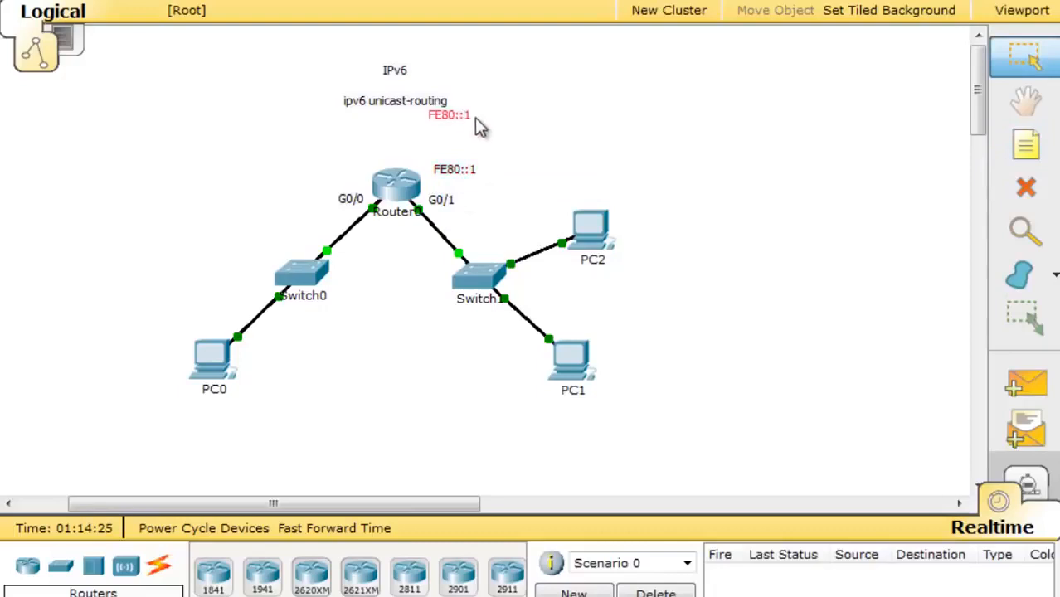
drag(428, 134, 336, 190)
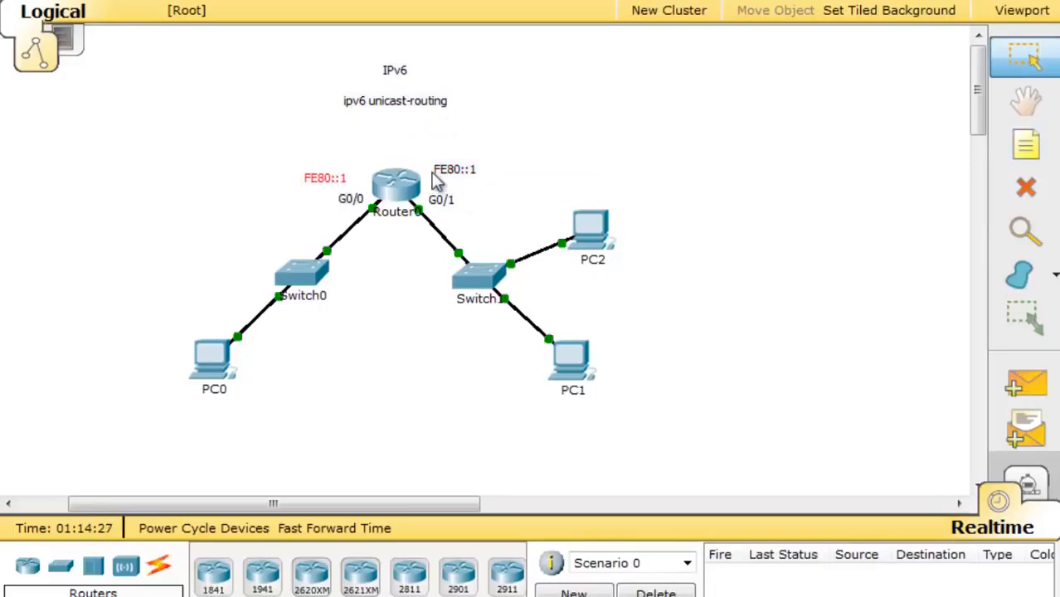
drag(445, 179, 449, 190)
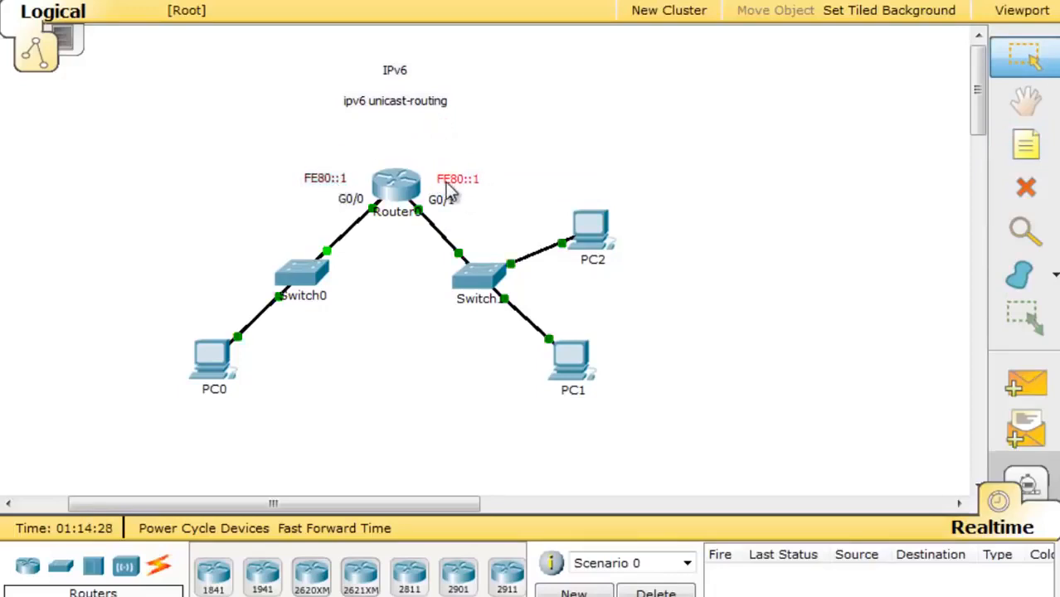